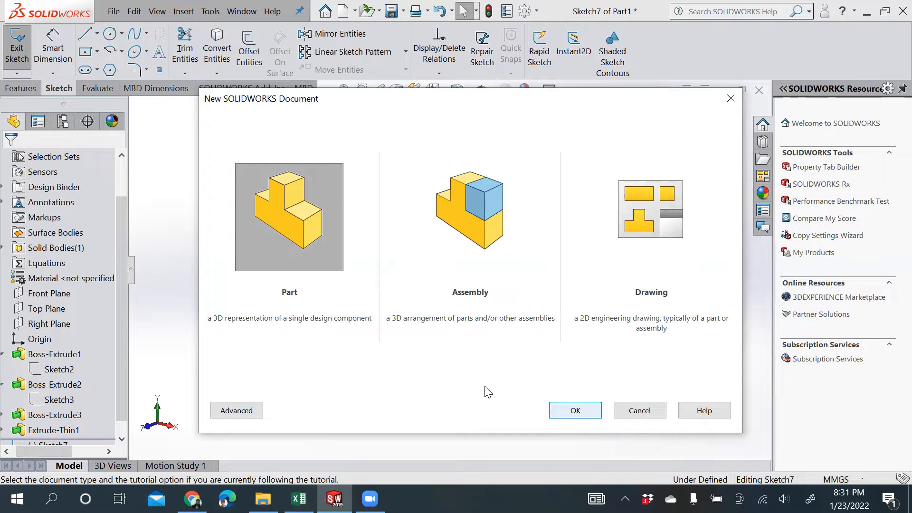
Step: Create a new part document and start a sketch on the Top Plane
{"action": "key", "text": "Return"}
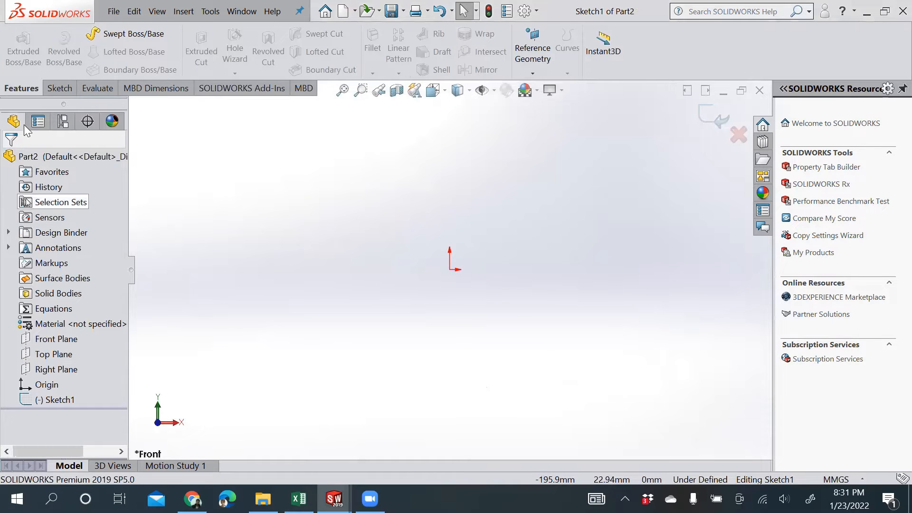
{"action": "left_click", "coordinate": [59, 88]}
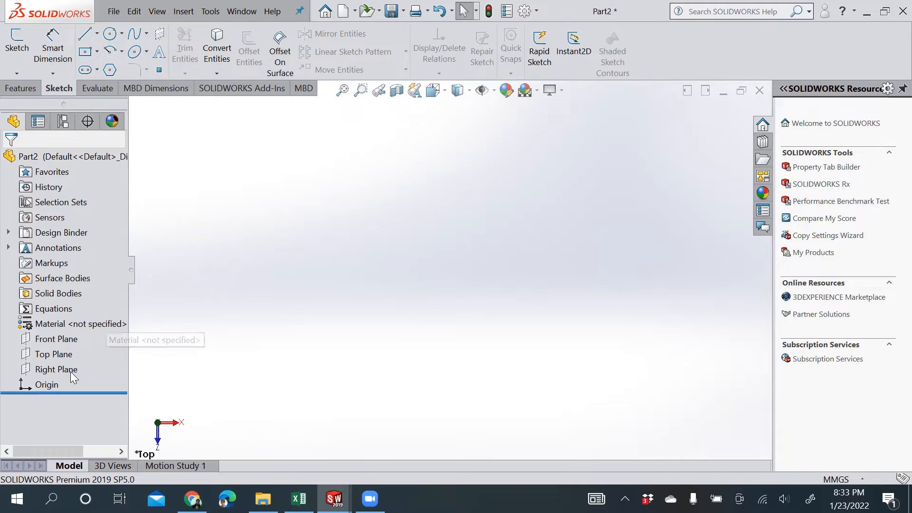
{"action": "left_click", "coordinate": [57, 352]}
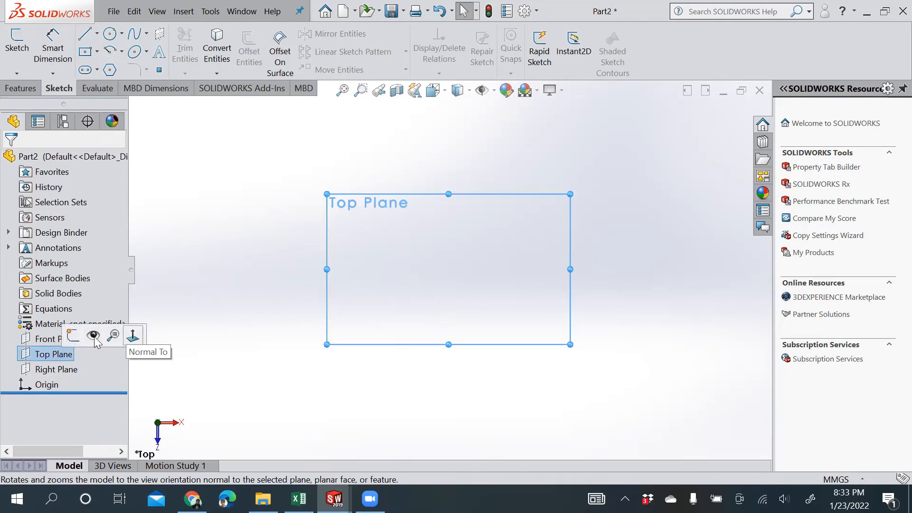
{"action": "left_click", "coordinate": [72, 335]}
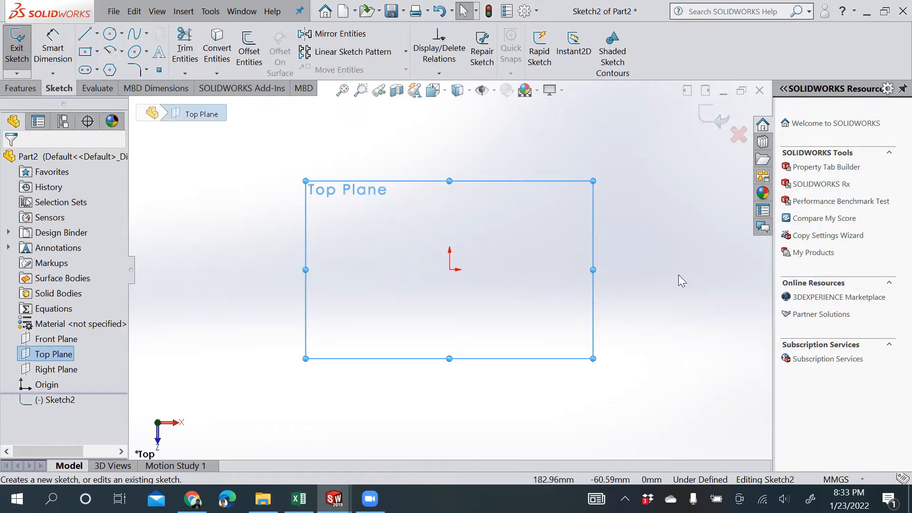
Step: Sketch a center rectangle about 153 mm by 95 mm, centred on the origin
{"action": "left_click", "coordinate": [97, 51]}
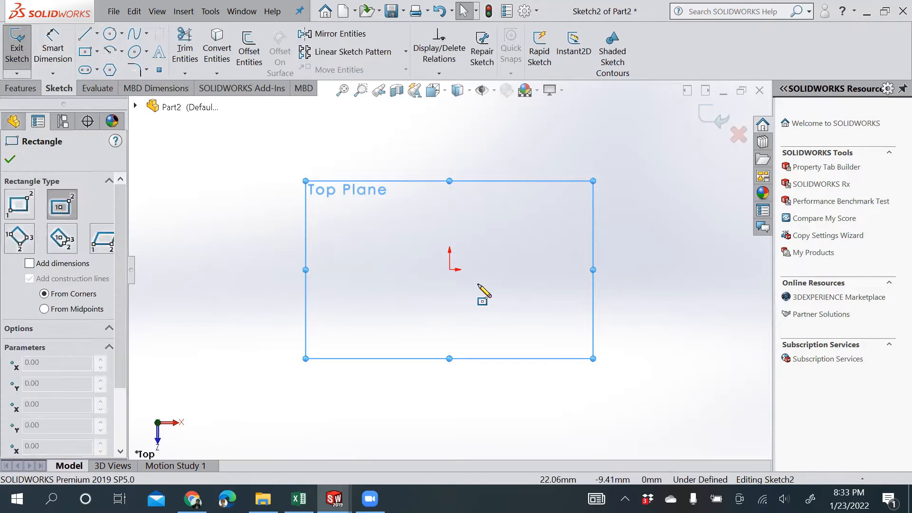
{"action": "left_click", "coordinate": [451, 269]}
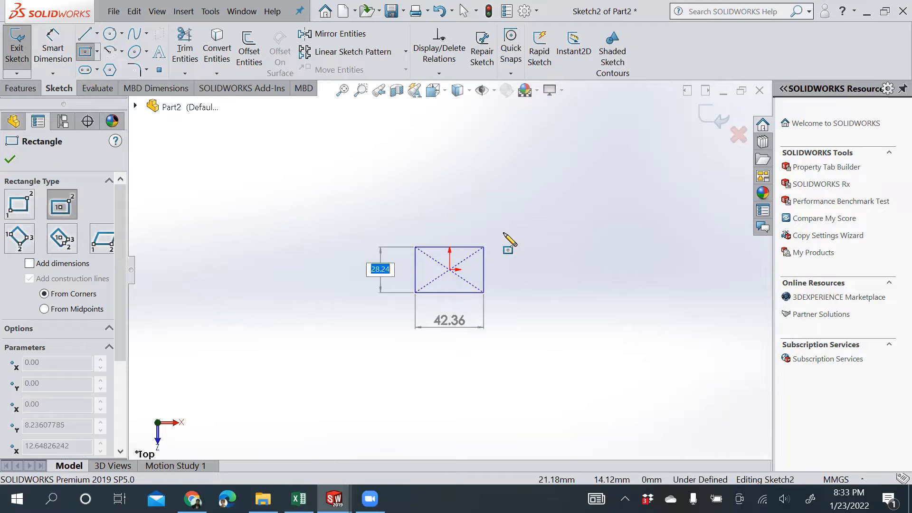
{"action": "left_click", "coordinate": [573, 191]}
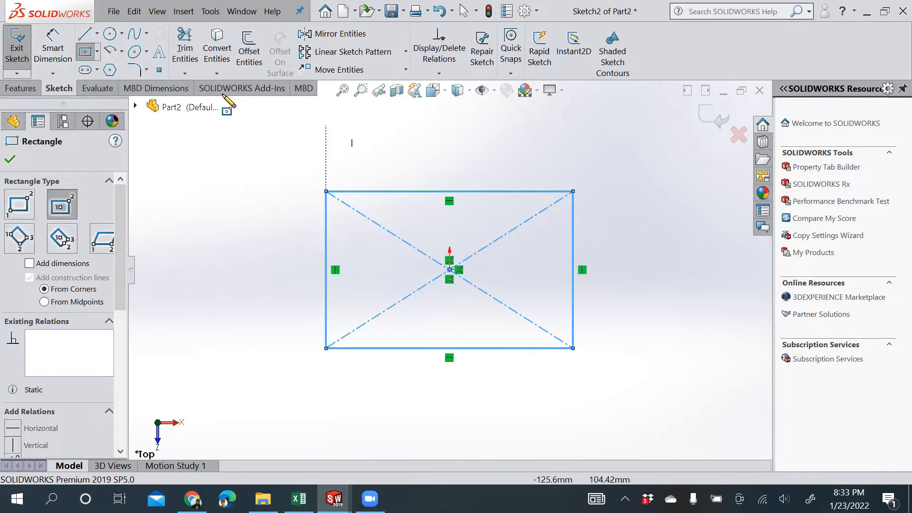
Step: Dimension the rectangle to 150 mm long and 80 mm wide, and exit the sketch
{"action": "left_click", "coordinate": [53, 48]}
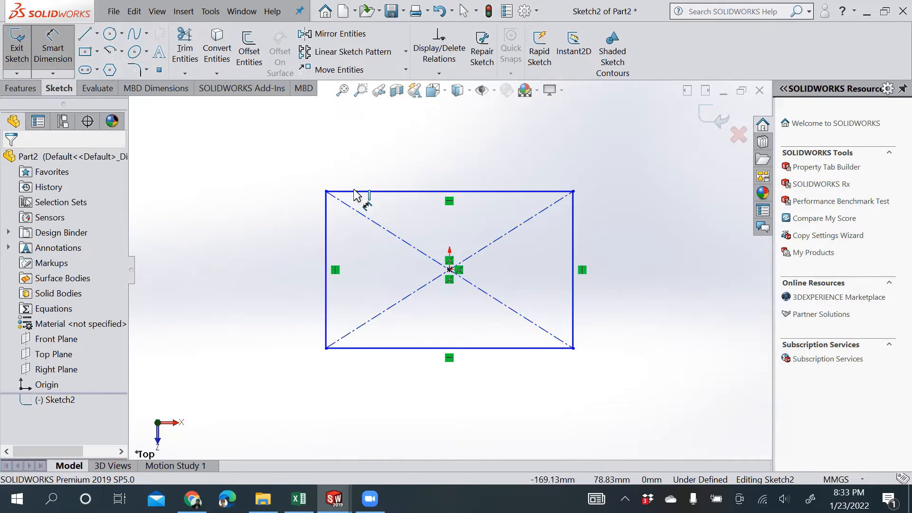
{"action": "left_click", "coordinate": [375, 192]}
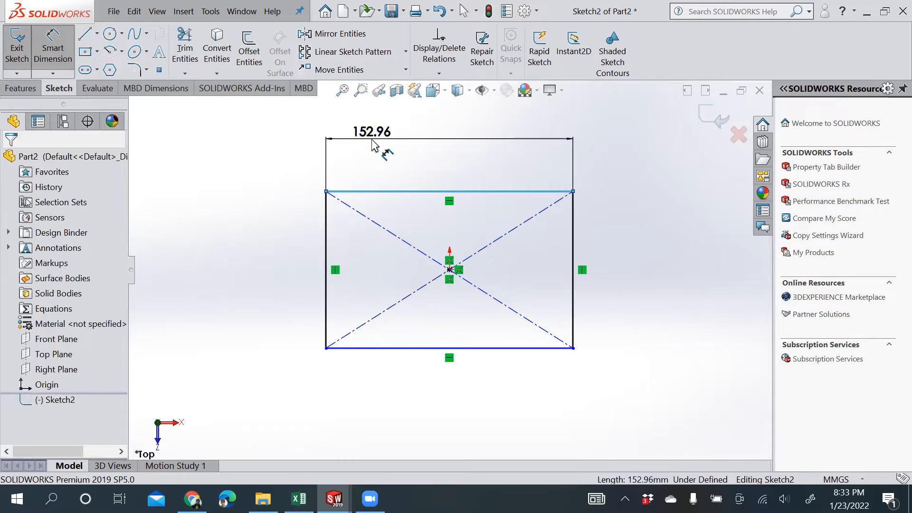
{"action": "left_click", "coordinate": [374, 142]}
{"action": "type", "text": "150"}
{"action": "key", "text": "Return"}
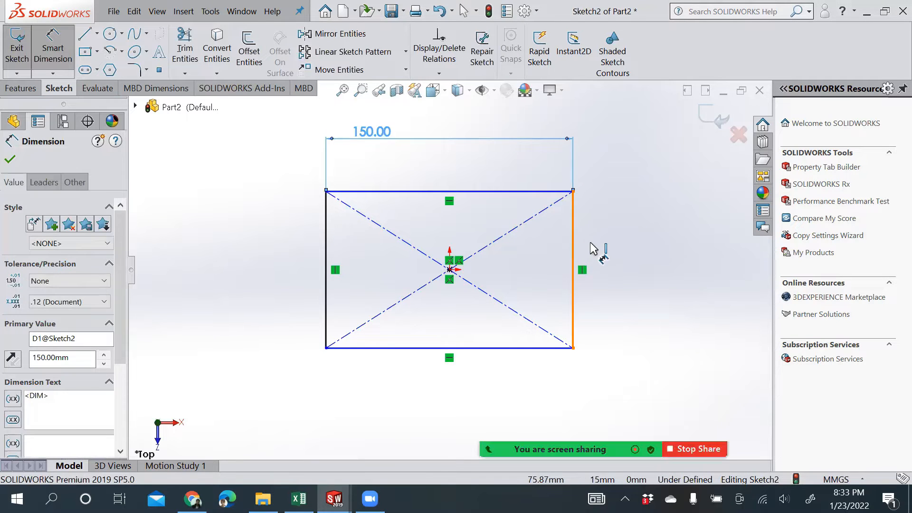
{"action": "left_click", "coordinate": [575, 258]}
{"action": "left_click", "coordinate": [663, 249]}
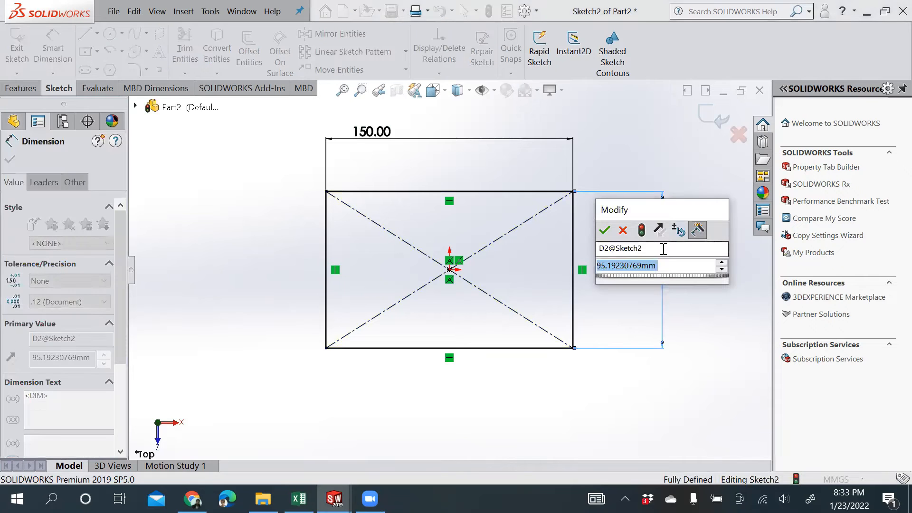
{"action": "type", "text": "80"}
{"action": "key", "text": "Return"}
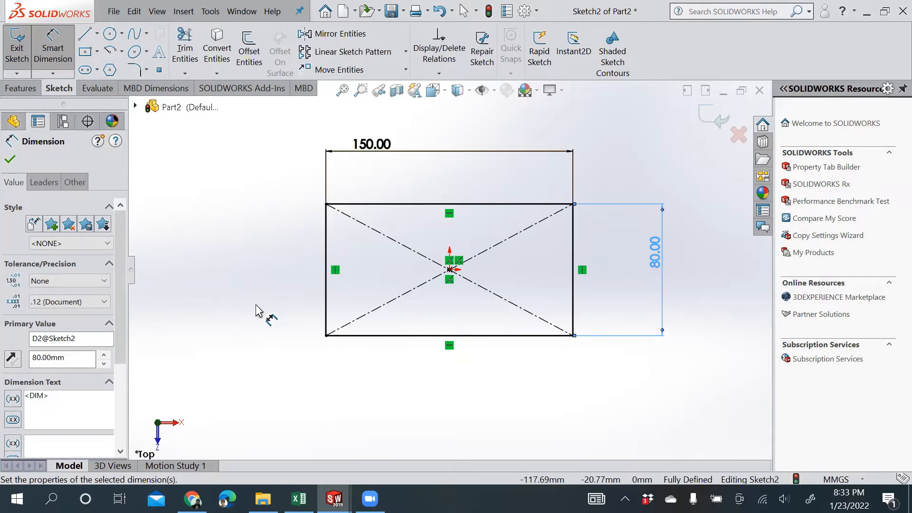
{"action": "left_click", "coordinate": [704, 121]}
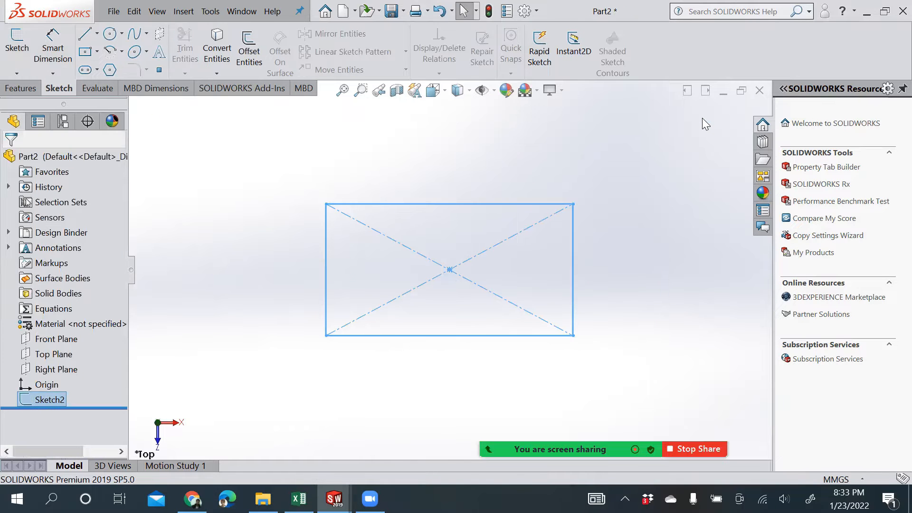
Step: Set up a blind boss extrusion of the rectangle sketch with a depth of 15 mm
{"action": "left_click", "coordinate": [23, 91]}
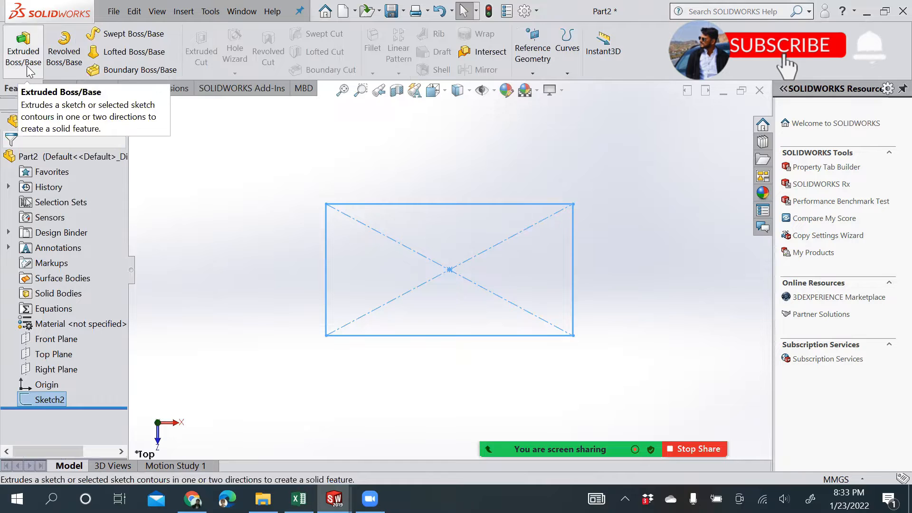
{"action": "left_click", "coordinate": [27, 67]}
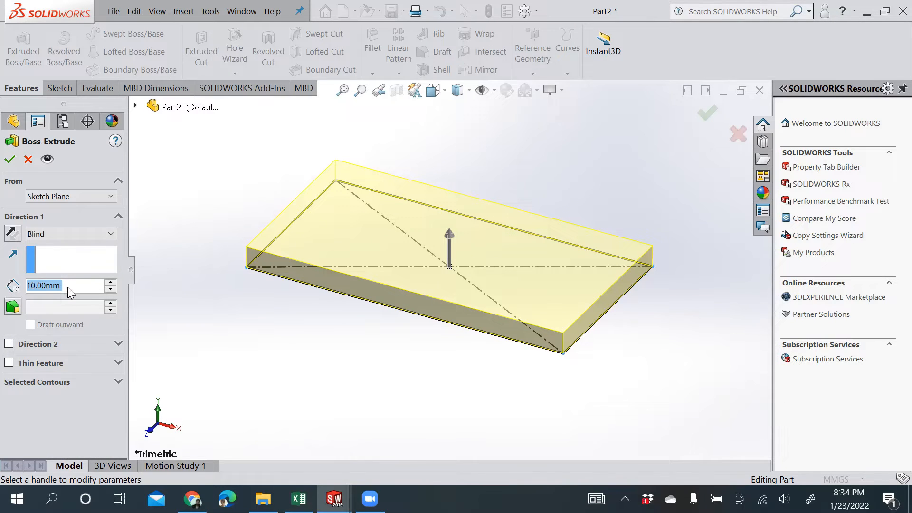
{"action": "type", "text": "15"}
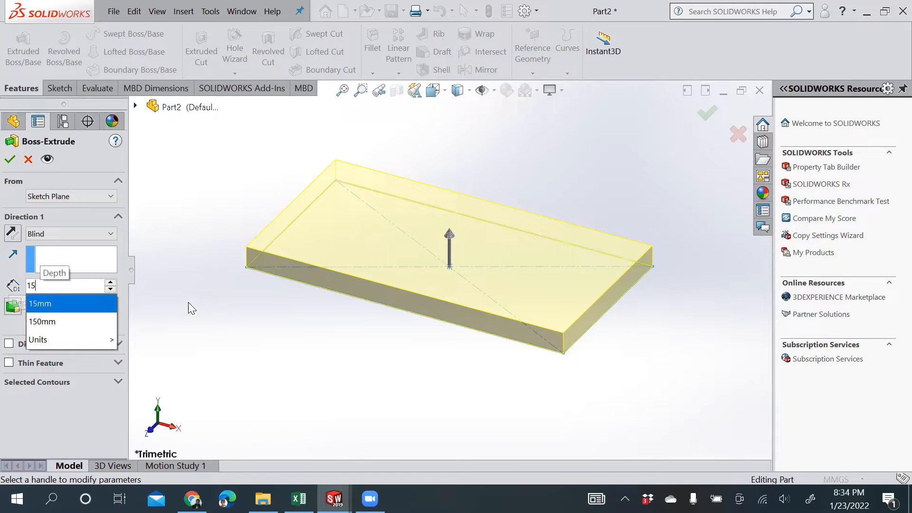
{"action": "key", "text": "Return"}
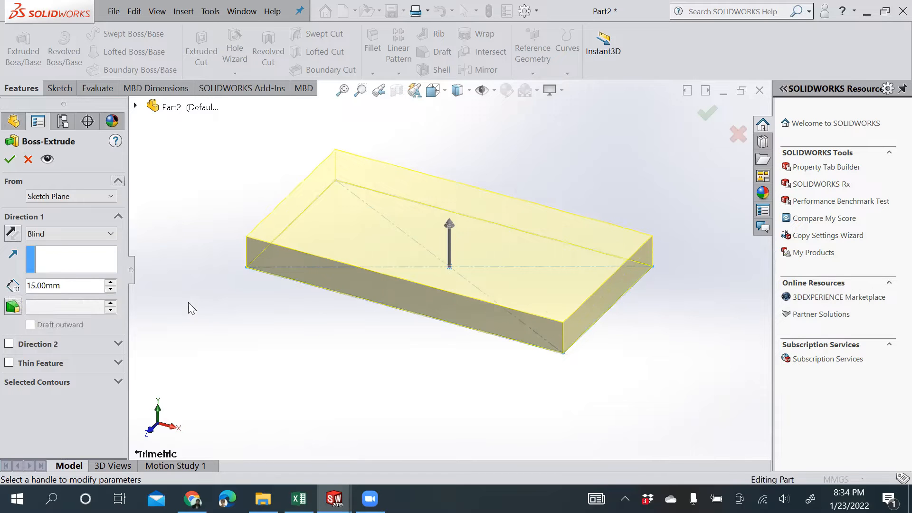
Step: Review the available start conditions and end conditions for the boss extrusion
{"action": "left_click", "coordinate": [82, 197]}
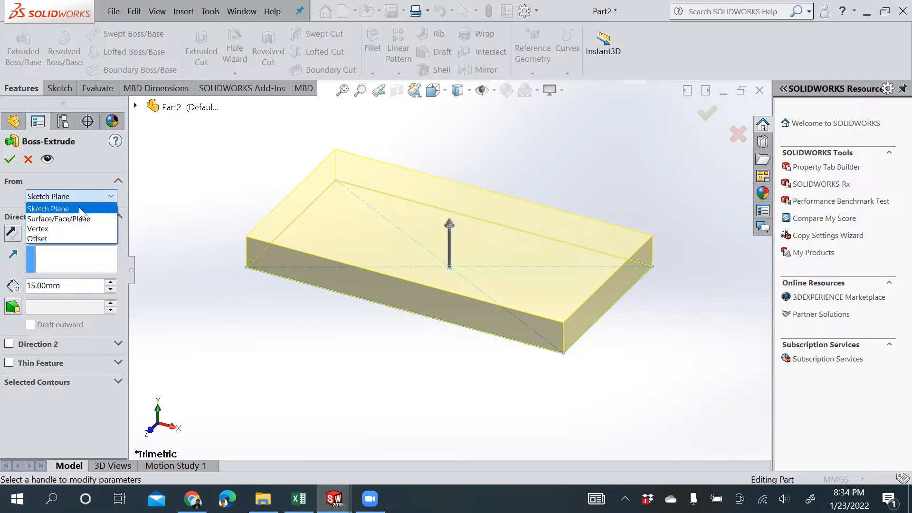
{"action": "left_click", "coordinate": [80, 201]}
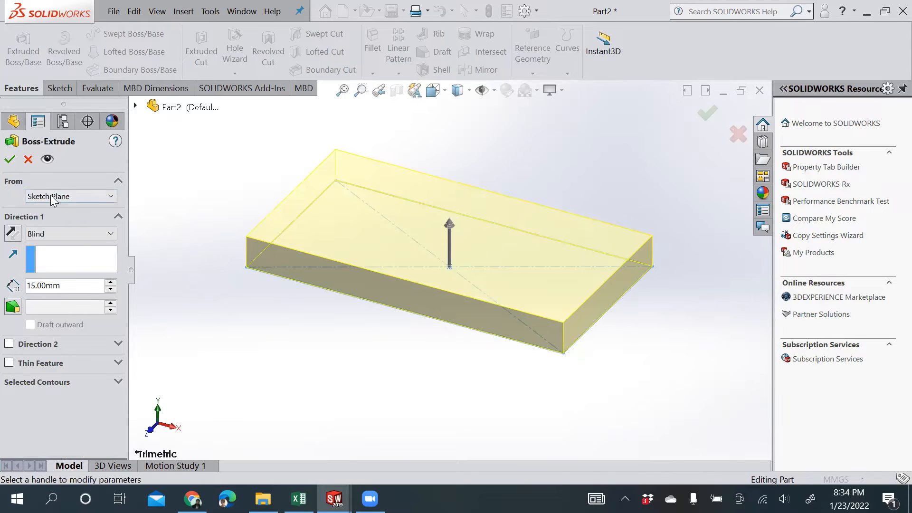
{"action": "left_click", "coordinate": [55, 237]}
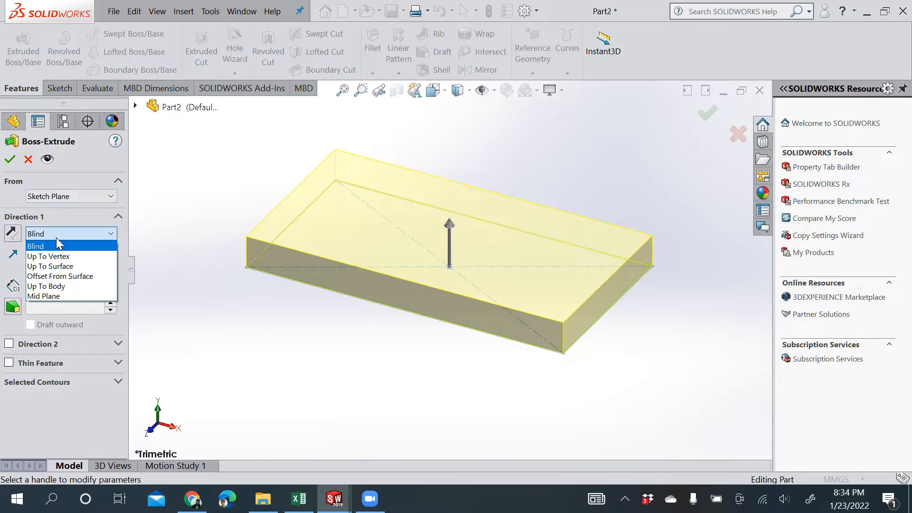
{"action": "left_click", "coordinate": [56, 238]}
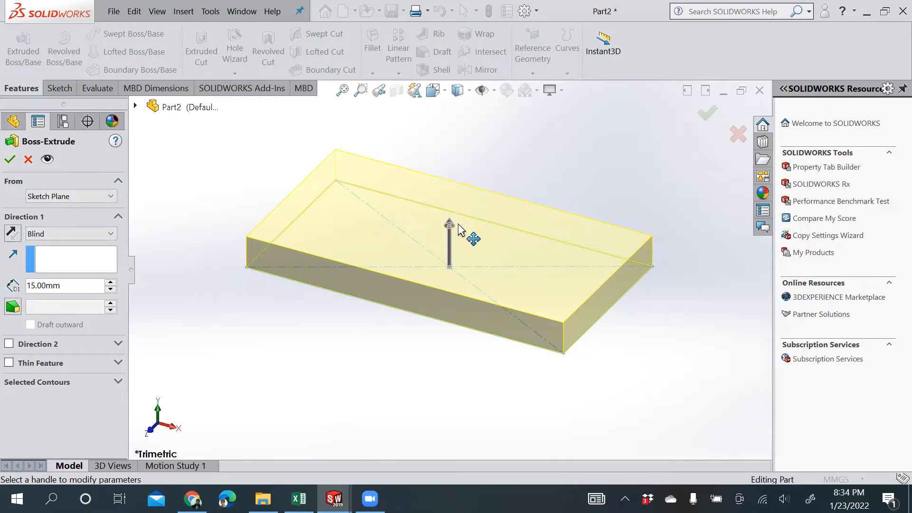
{"action": "left_click", "coordinate": [35, 238]}
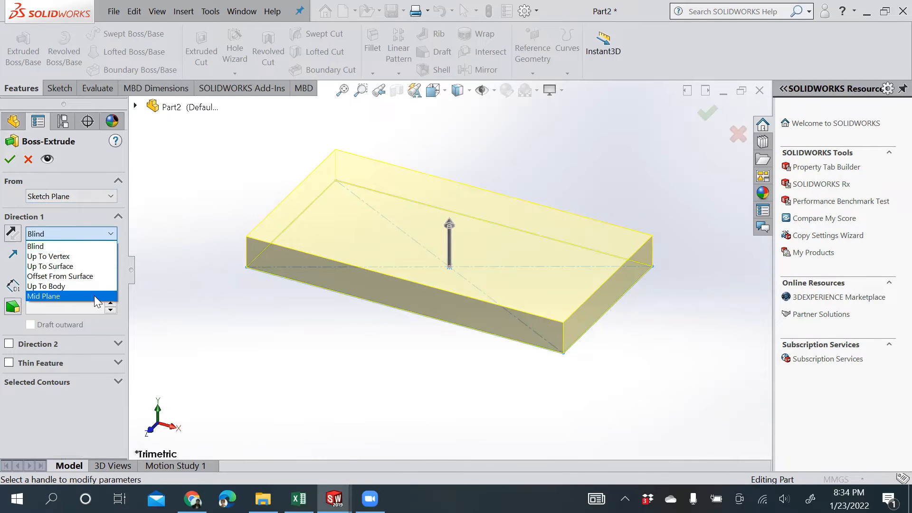
{"action": "left_click", "coordinate": [94, 239]}
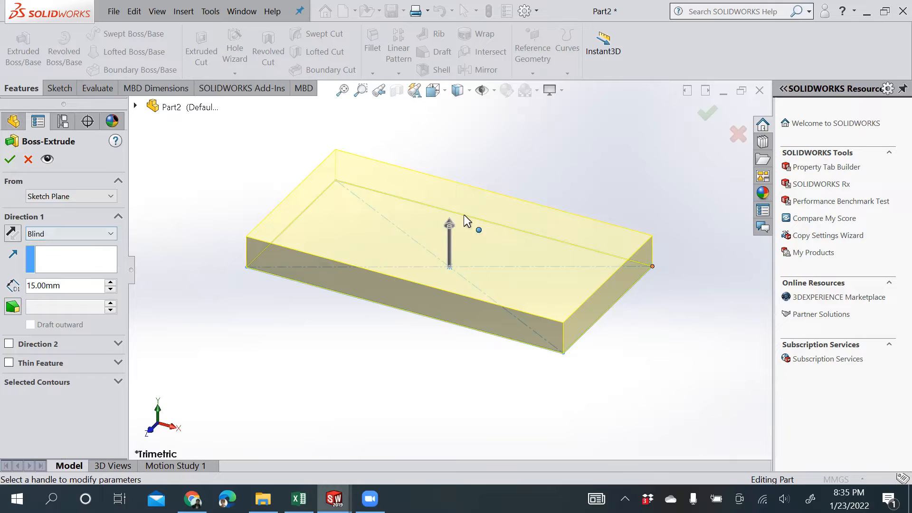
Step: Reverse the extrusion direction, flip it back upward, and accept the extrusion
{"action": "left_click", "coordinate": [10, 235]}
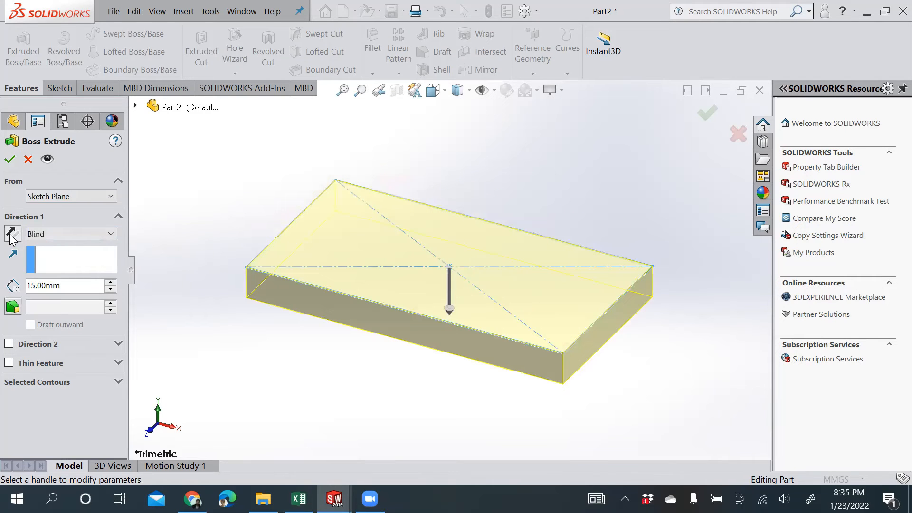
{"action": "left_click", "coordinate": [11, 236]}
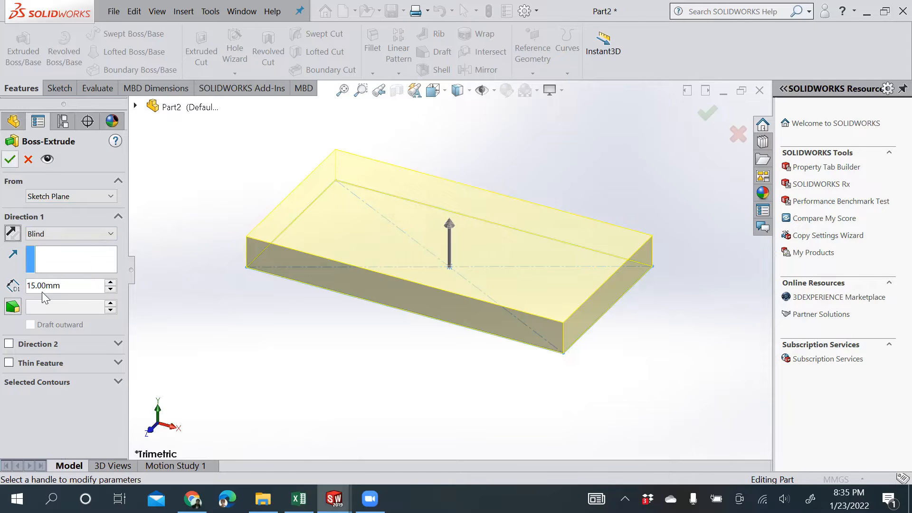
{"action": "left_click", "coordinate": [9, 160]}
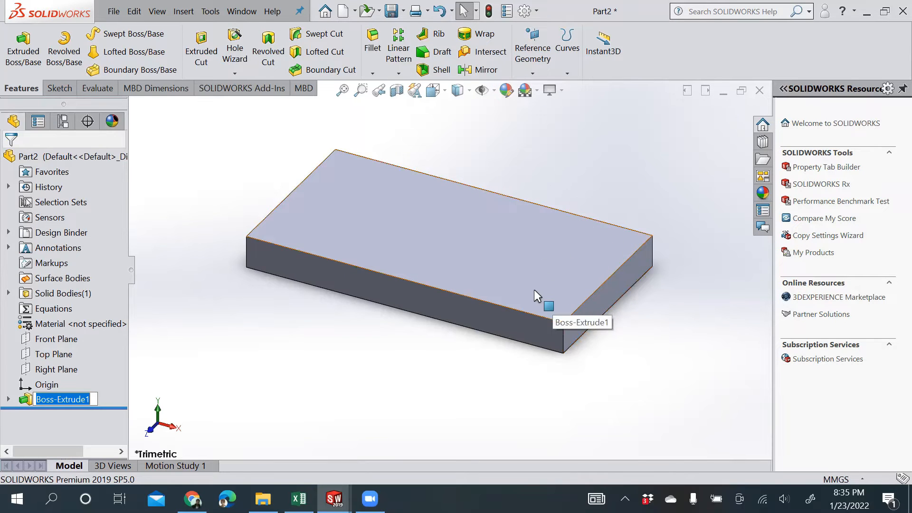
Step: Orient the view normal to the plate's long front side face and start a sketch on it
{"action": "left_click", "coordinate": [453, 310]}
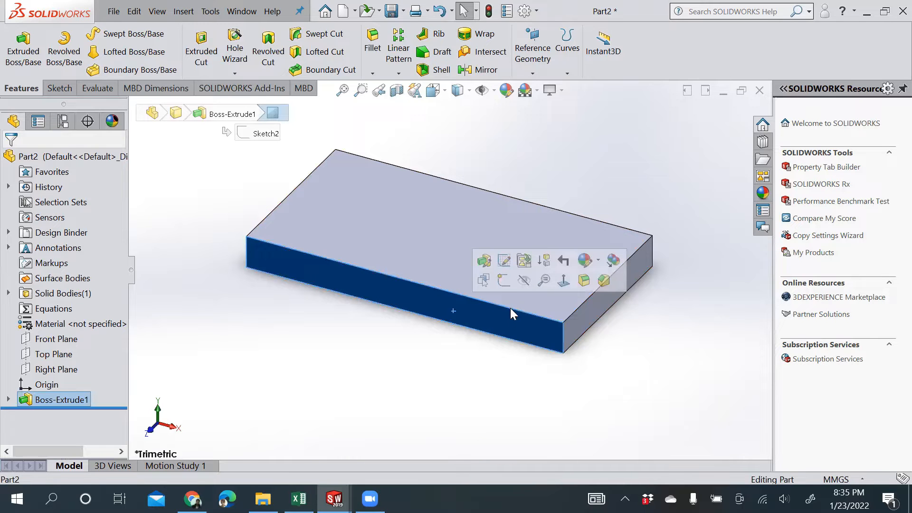
{"action": "left_click", "coordinate": [556, 284]}
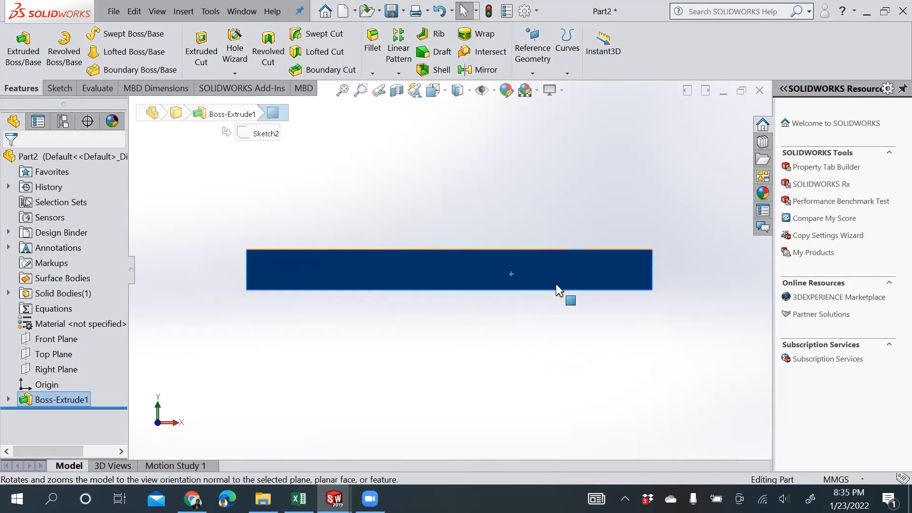
{"action": "right_click", "coordinate": [554, 281]}
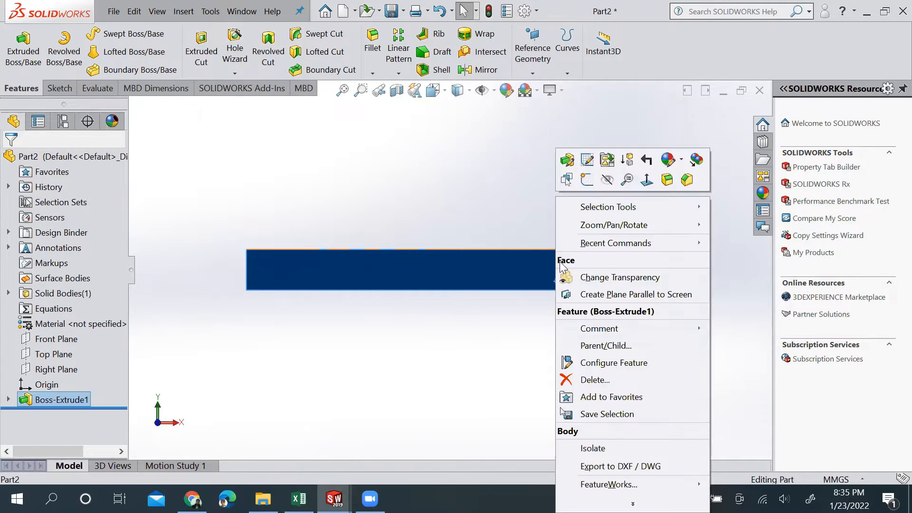
{"action": "left_click", "coordinate": [588, 180]}
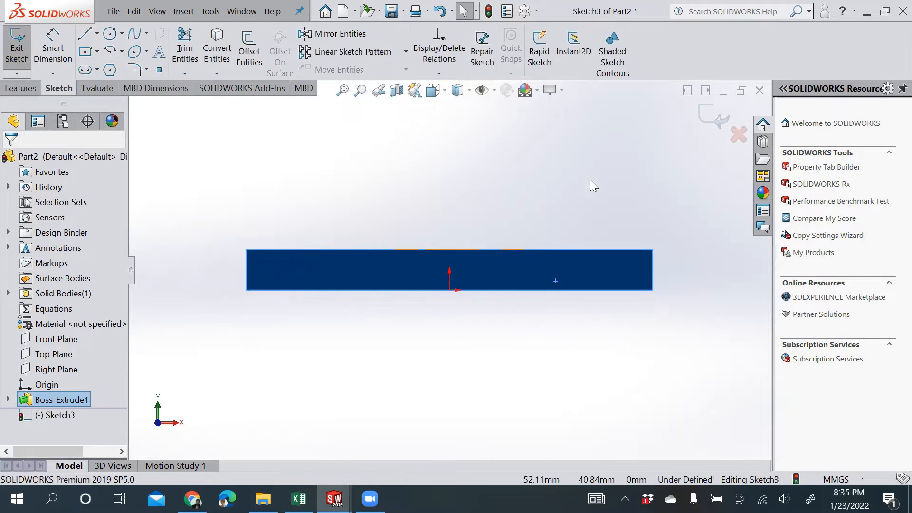
Step: Sketch a closed right triangle about 32 mm high on the plate's top edge, with its vertical side rising from the right corner
{"action": "left_click", "coordinate": [85, 36]}
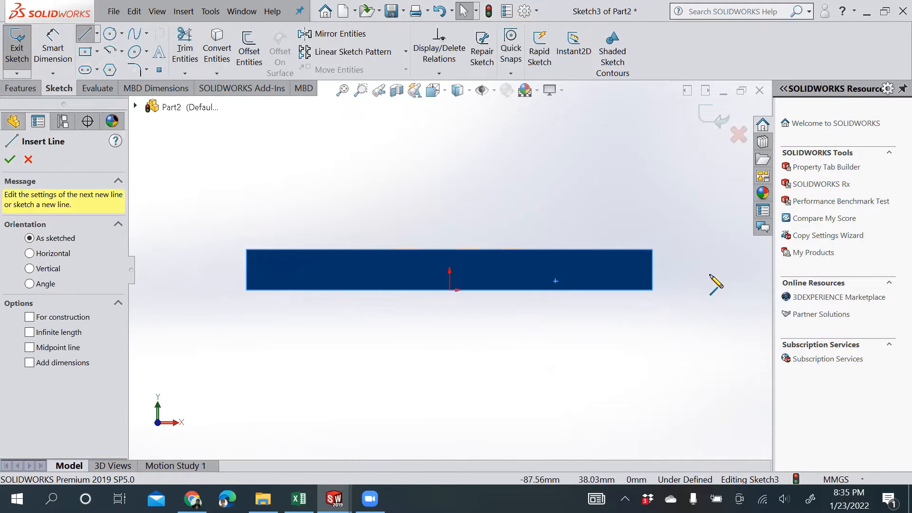
{"action": "left_click", "coordinate": [652, 249]}
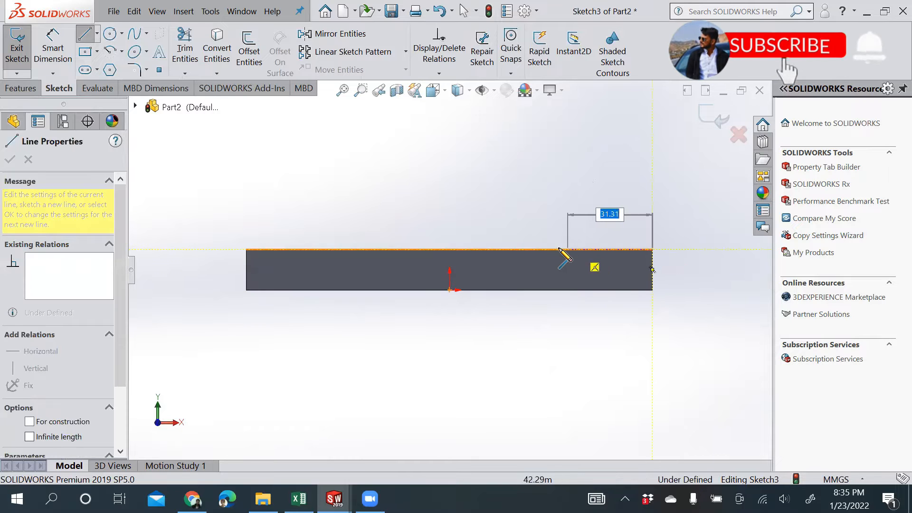
{"action": "left_click", "coordinate": [553, 249]}
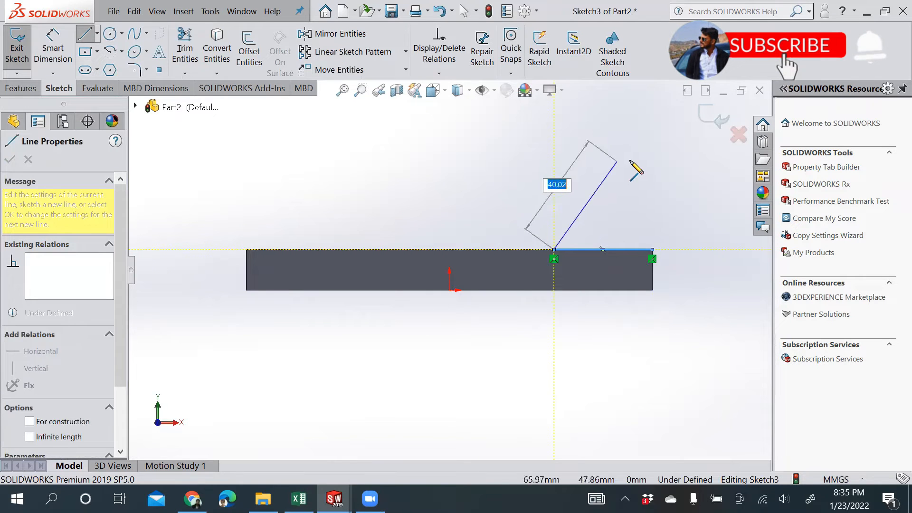
{"action": "left_click", "coordinate": [652, 162]}
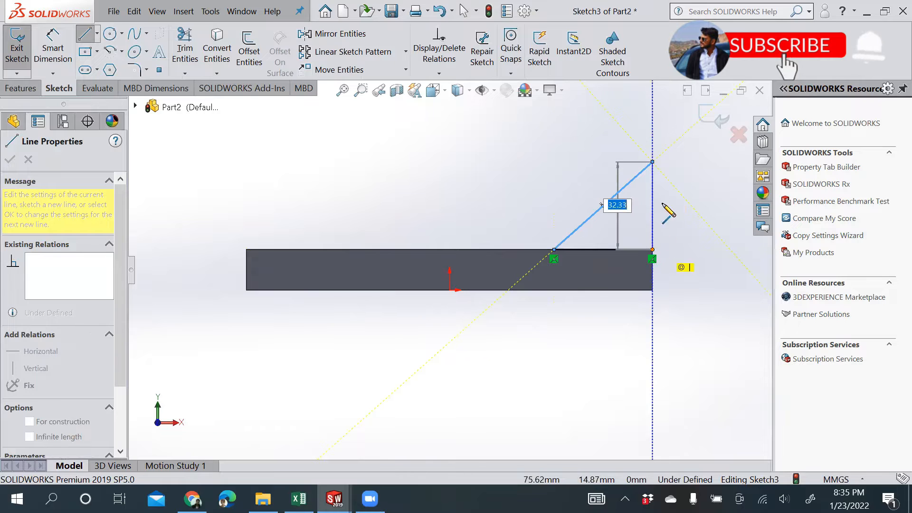
{"action": "left_click", "coordinate": [652, 249]}
Step: Dimension the triangle's vertical side to 40 mm and its base along the plate's top edge to 60 mm
{"action": "left_click", "coordinate": [72, 50]}
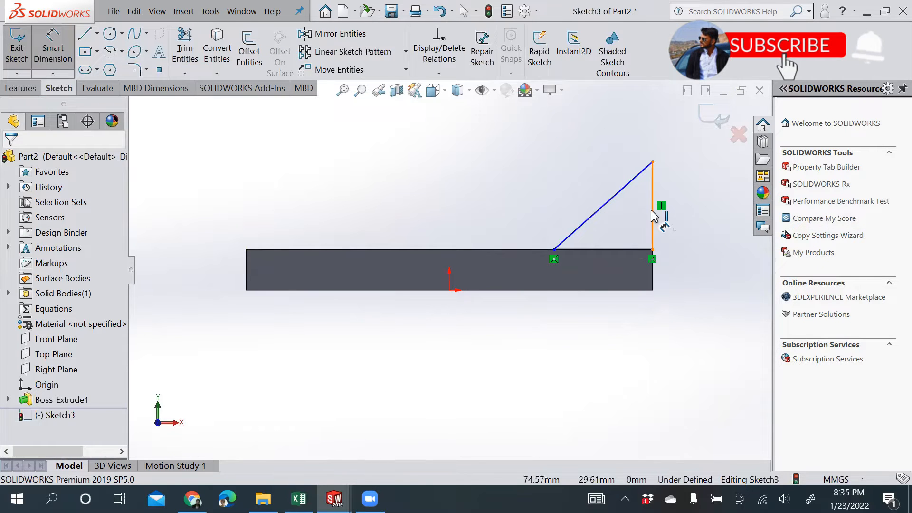
{"action": "left_click", "coordinate": [652, 216]}
{"action": "left_click", "coordinate": [693, 214]}
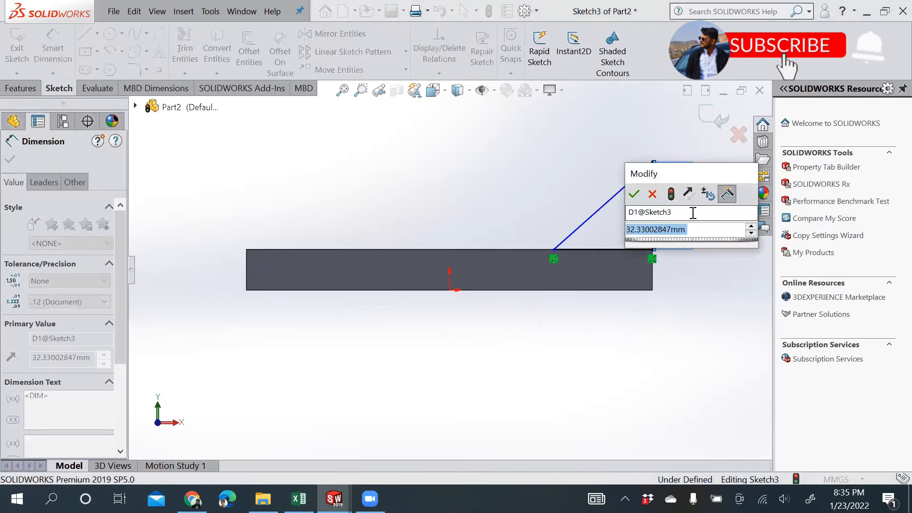
{"action": "type", "text": "40"}
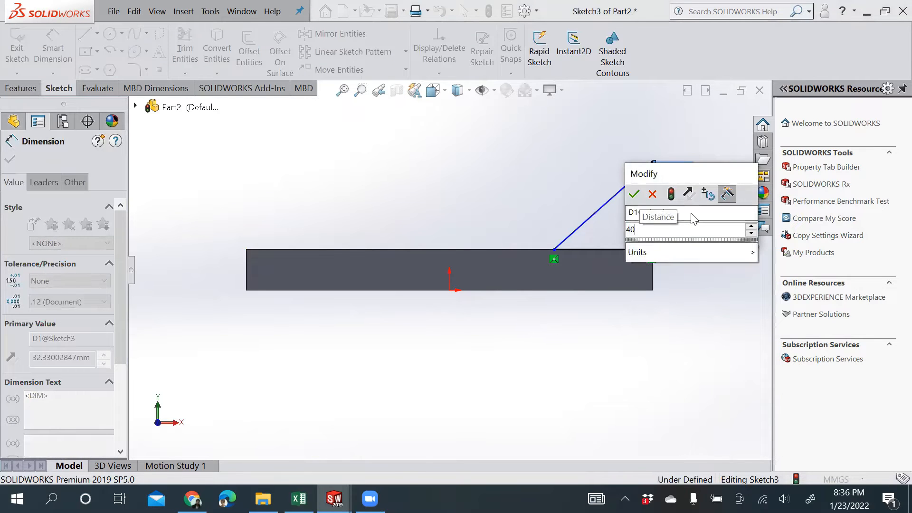
{"action": "key", "text": "Return"}
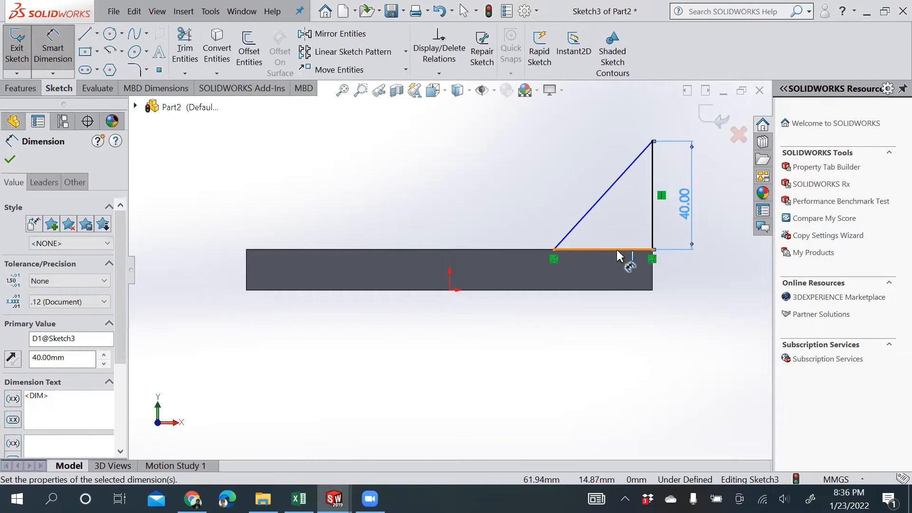
{"action": "left_click", "coordinate": [617, 252]}
{"action": "left_click", "coordinate": [630, 363]}
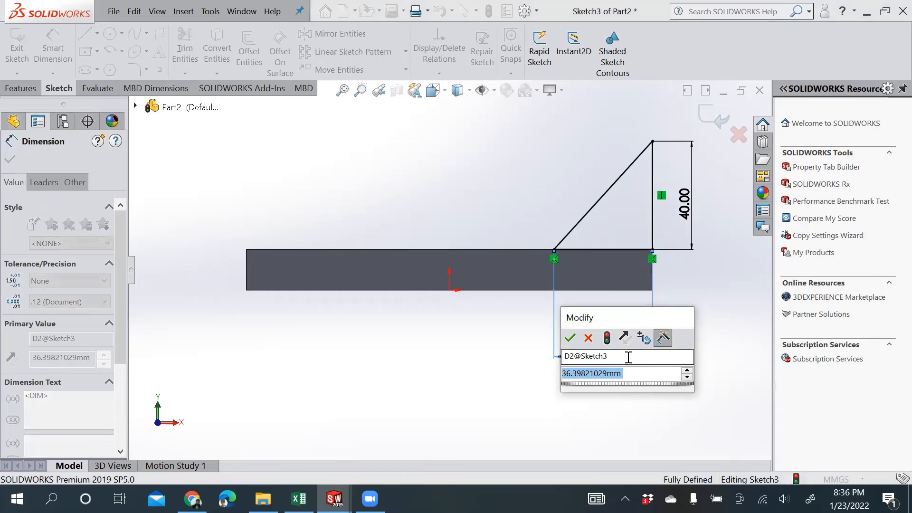
{"action": "type", "text": "60"}
{"action": "key", "text": "Return"}
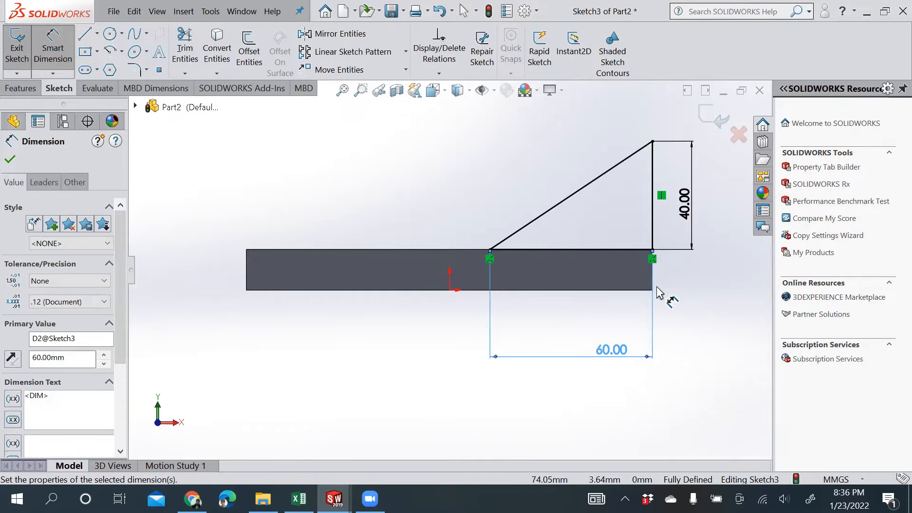
Step: Exit the sketch and start a boss extrusion of the triangle, offset 10 mm from the sketch plane, with offset and extrusion reversed across the plate
{"action": "middle_click_drag", "start_coordinate": [717, 298], "coordinate": [675, 309]}
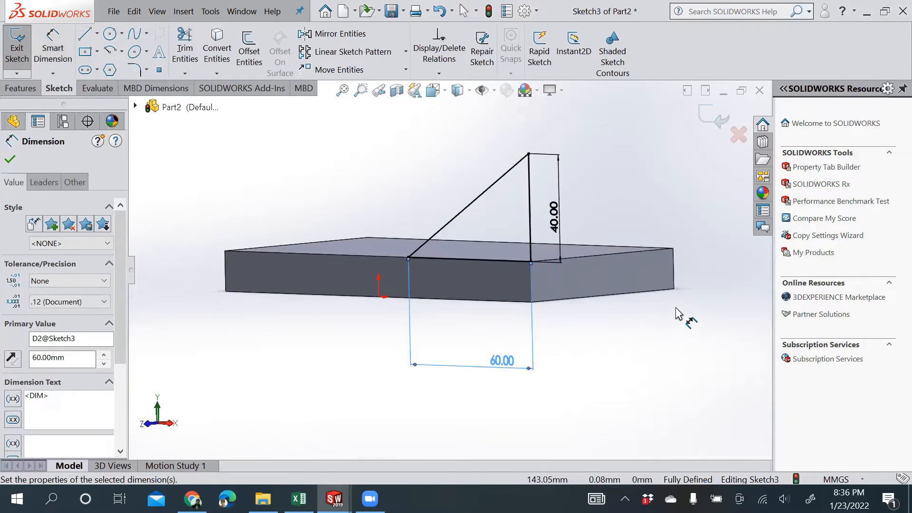
{"action": "left_click", "coordinate": [712, 125]}
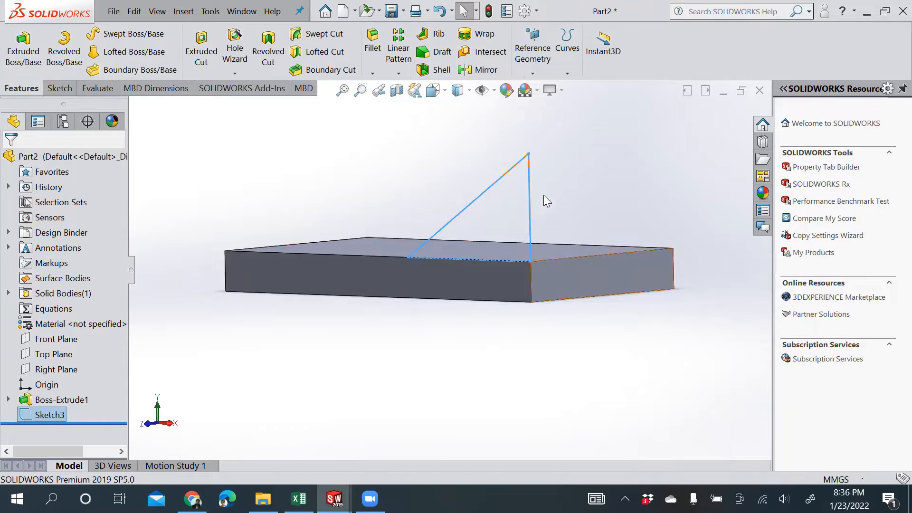
{"action": "left_click", "coordinate": [22, 59]}
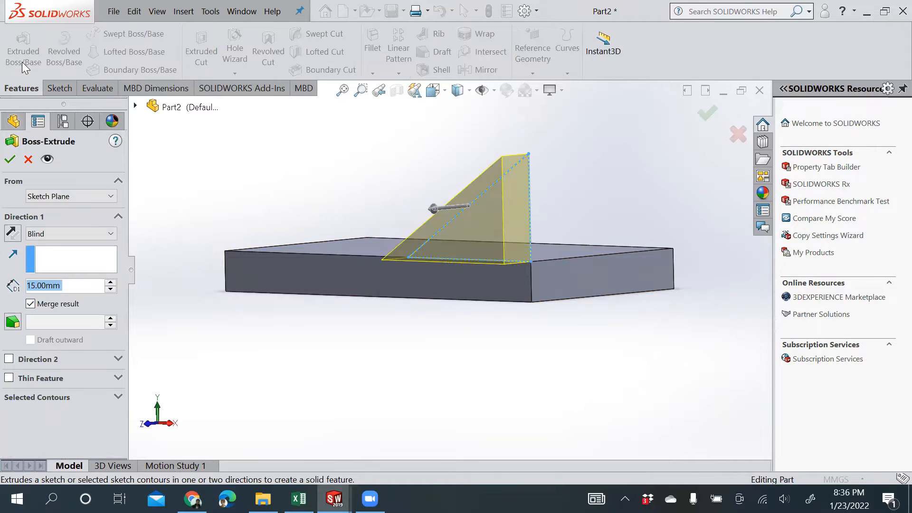
{"action": "left_click", "coordinate": [53, 197]}
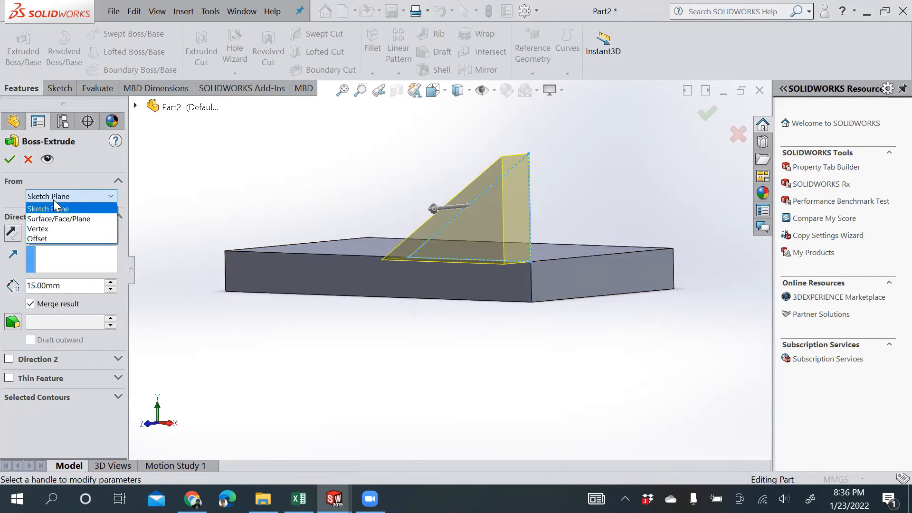
{"action": "left_click", "coordinate": [55, 238]}
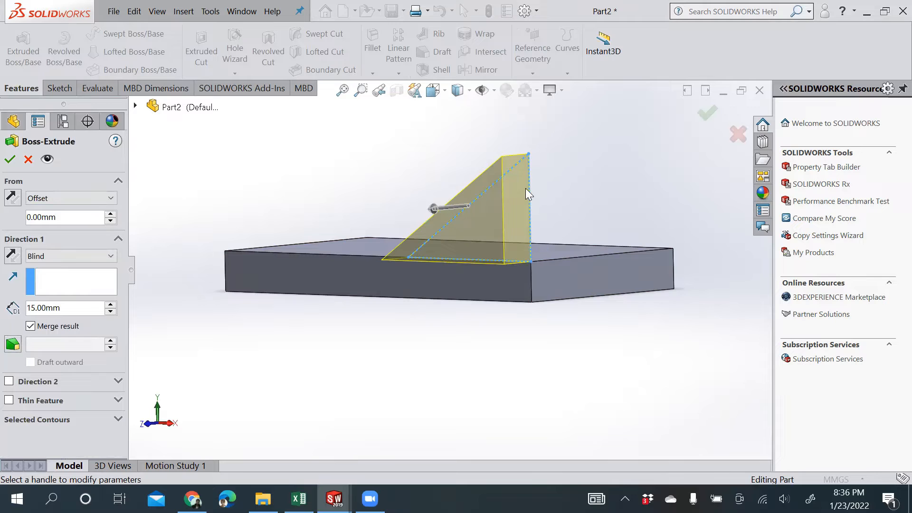
{"action": "left_click", "coordinate": [110, 215]}
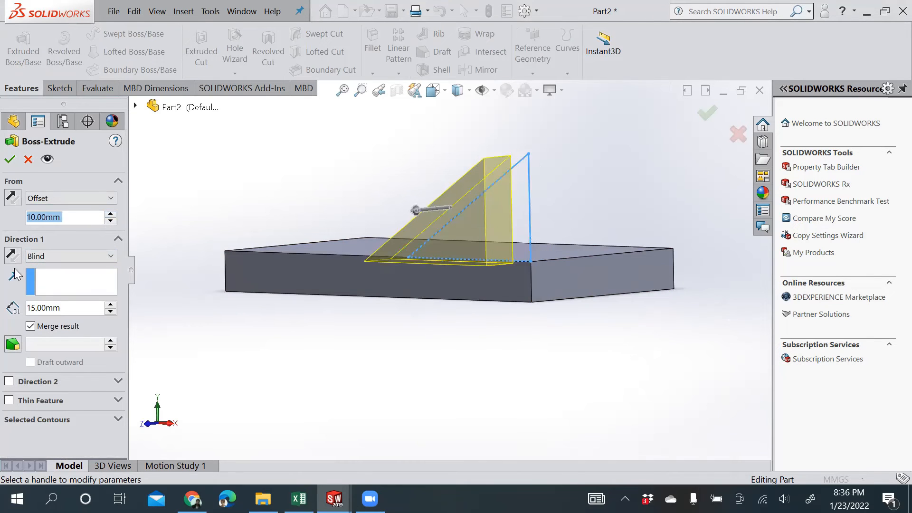
{"action": "middle_click_drag", "start_coordinate": [573, 237], "coordinate": [530, 245]}
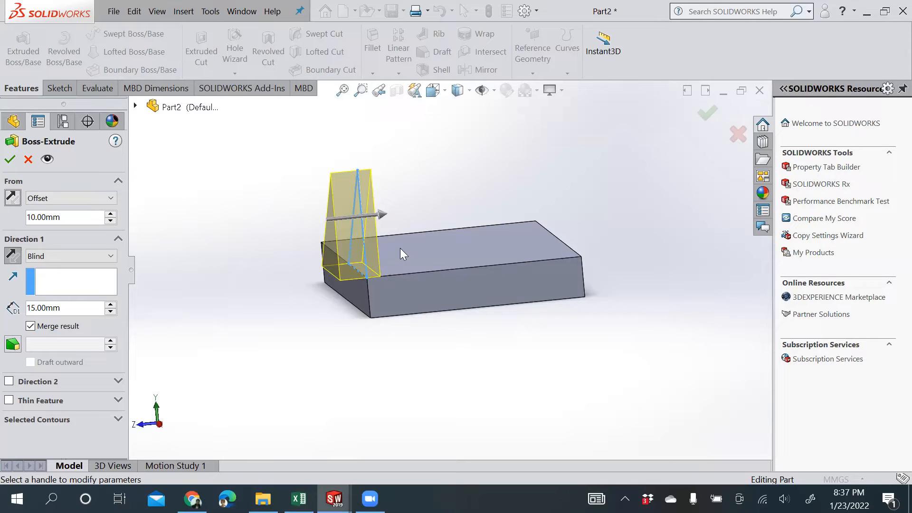
{"action": "left_click", "coordinate": [13, 196]}
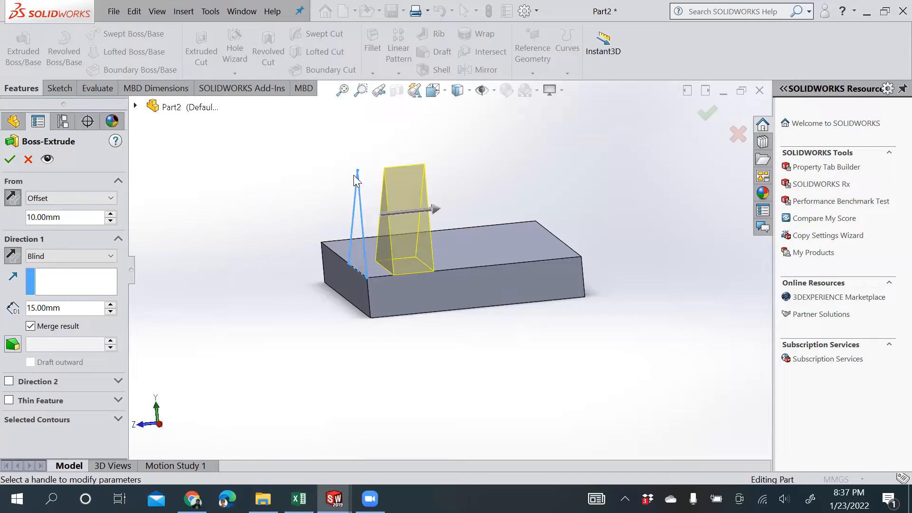
Step: Set the blind extrusion depth of the triangle to 60 mm and accept the extrusion
{"action": "left_click", "coordinate": [110, 306]}
{"action": "left_click", "coordinate": [109, 306]}
{"action": "left_click", "coordinate": [110, 306]}
{"action": "left_click", "coordinate": [110, 306]}
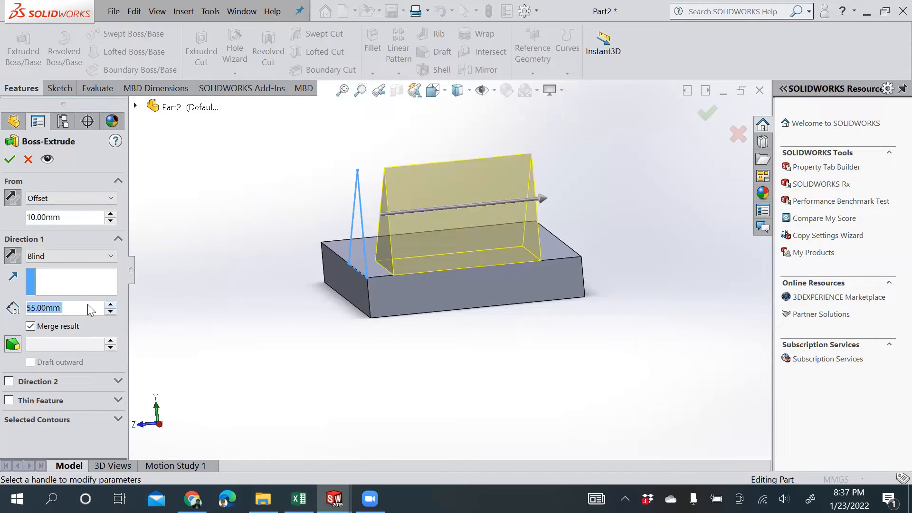
{"action": "left_click", "coordinate": [85, 304]}
{"action": "left_click_drag", "start_coordinate": [61, 307], "coordinate": [27, 308]}
{"action": "type", "text": "60"}
{"action": "key", "text": "Return"}
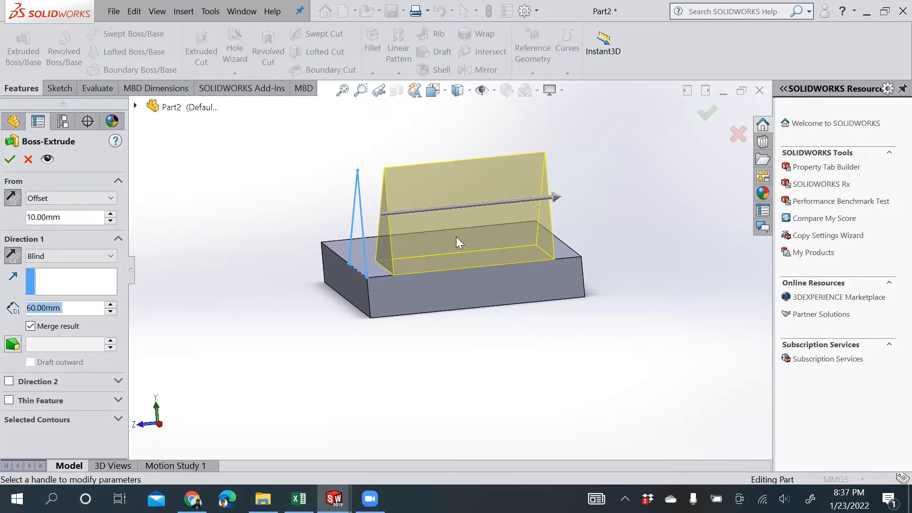
{"action": "left_click", "coordinate": [10, 159]}
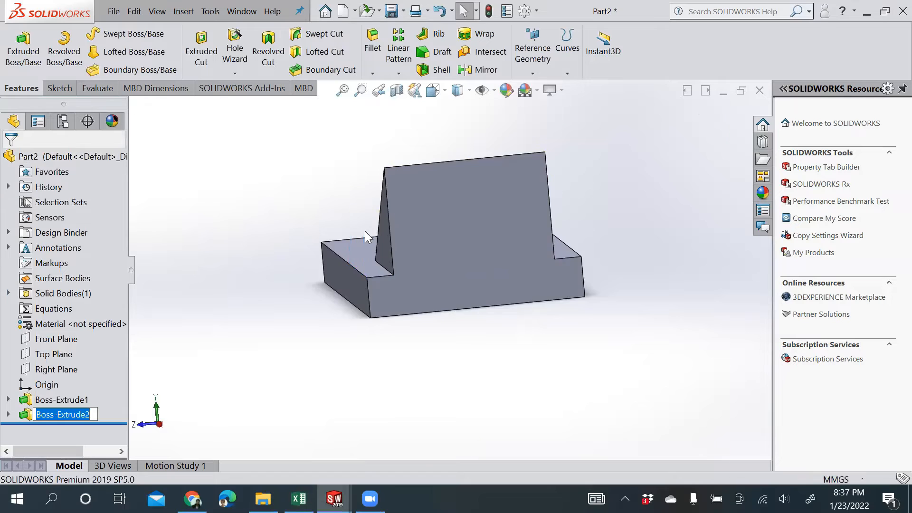
Step: Orient the view normal to the base plate's top face and start a sketch on it
{"action": "middle_click_drag", "start_coordinate": [350, 215], "coordinate": [555, 238]}
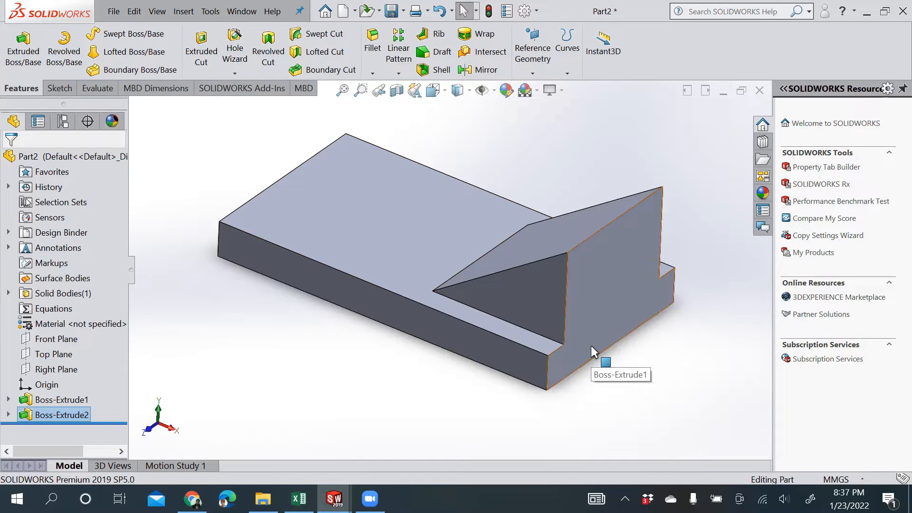
{"action": "left_click", "coordinate": [382, 219]}
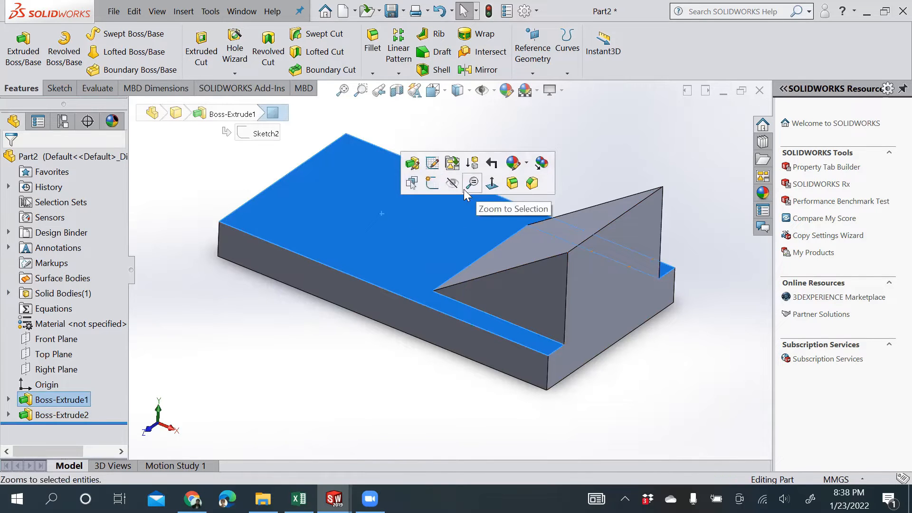
{"action": "left_click", "coordinate": [493, 184]}
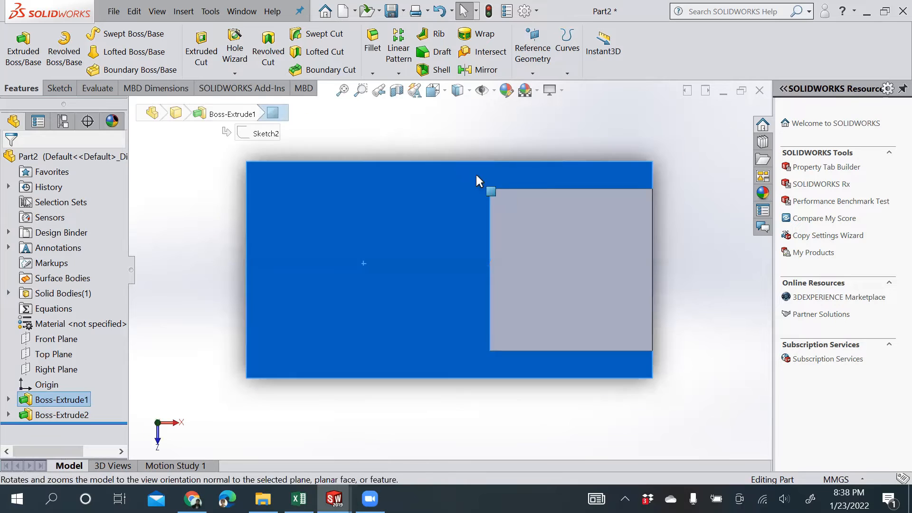
{"action": "right_click", "coordinate": [292, 196]}
{"action": "left_click", "coordinate": [323, 179]}
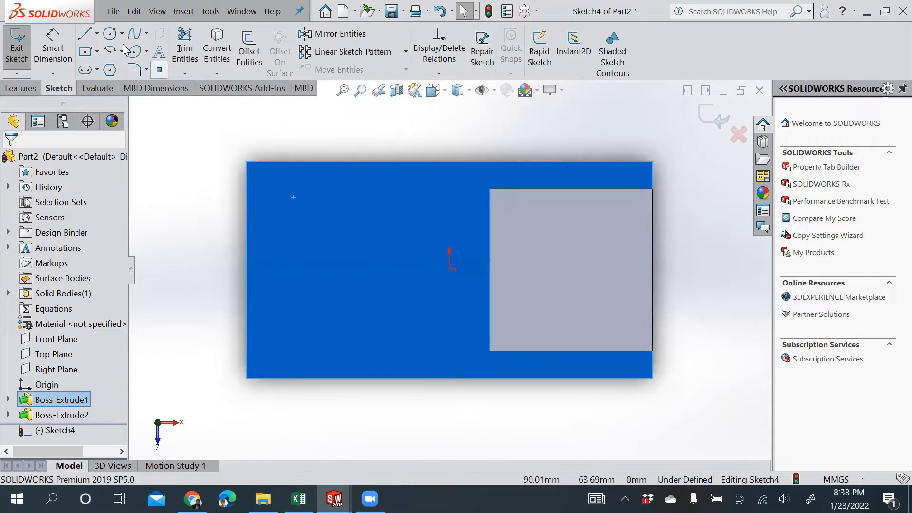
Step: Sketch two center rectangles side by side on the plate's lengthwise centreline, the outer about 22 × 21 mm and the inner about 23 mm wide
{"action": "left_click", "coordinate": [78, 54]}
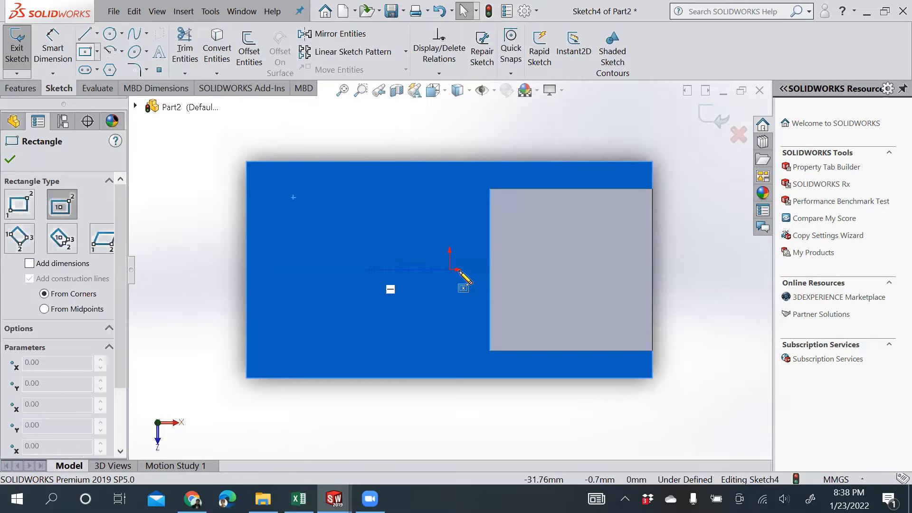
{"action": "left_click", "coordinate": [304, 269]}
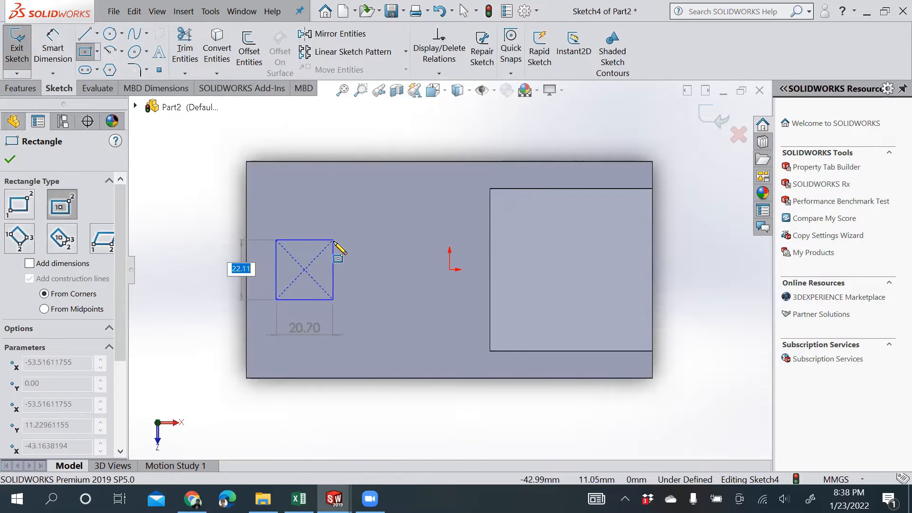
{"action": "left_click", "coordinate": [334, 241]}
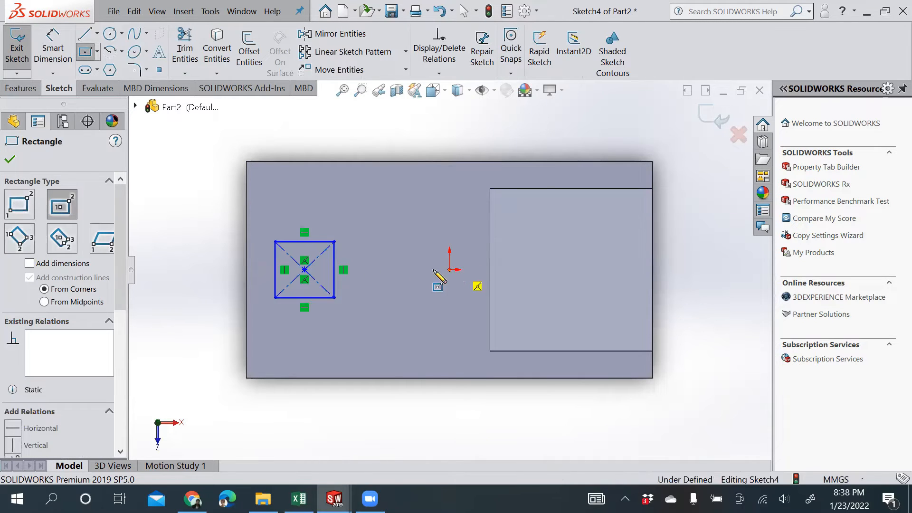
{"action": "left_click", "coordinate": [449, 269]}
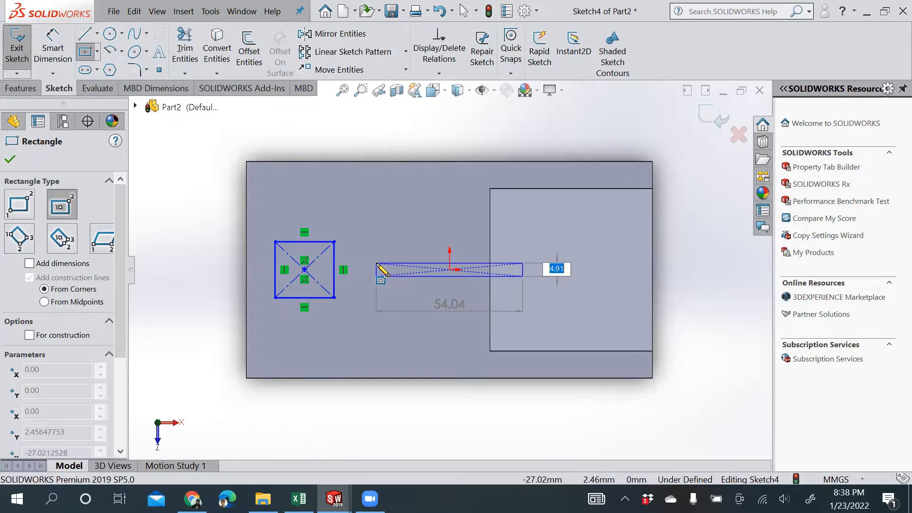
{"action": "key", "text": "Escape"}
{"action": "left_click", "coordinate": [83, 53]}
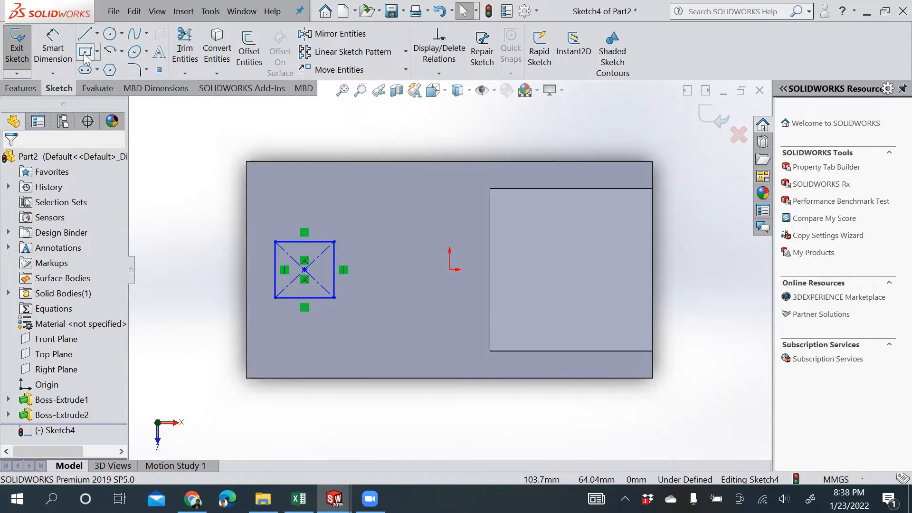
{"action": "left_click", "coordinate": [397, 269]}
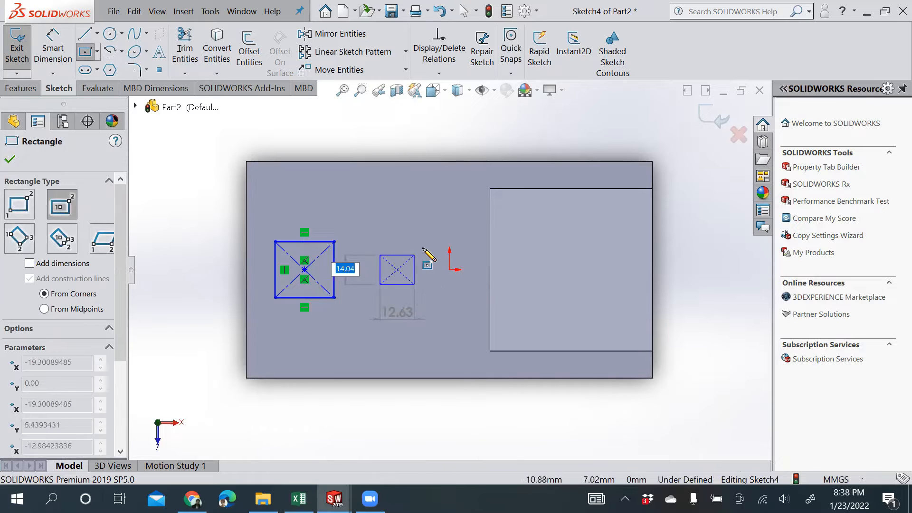
{"action": "left_click", "coordinate": [428, 242]}
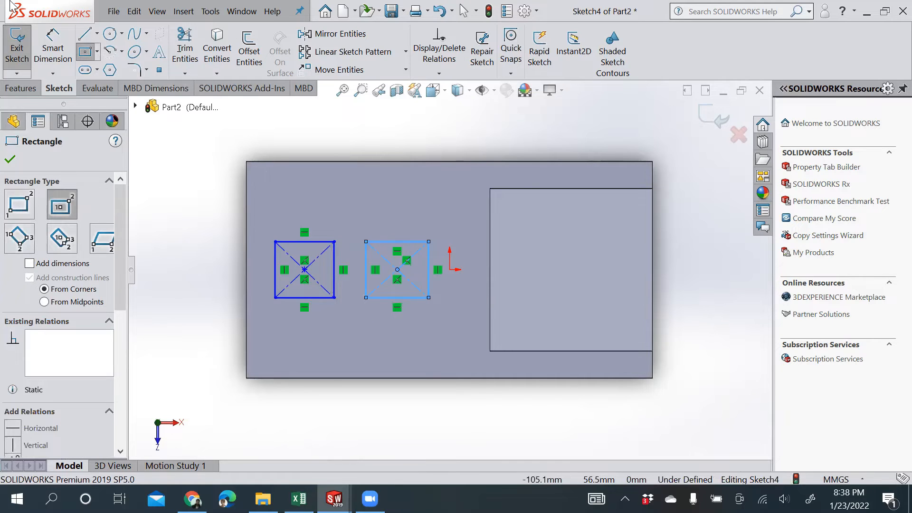
Step: Dimension the widths of both rectangles along the plate's length to 25 mm each
{"action": "left_click", "coordinate": [66, 47]}
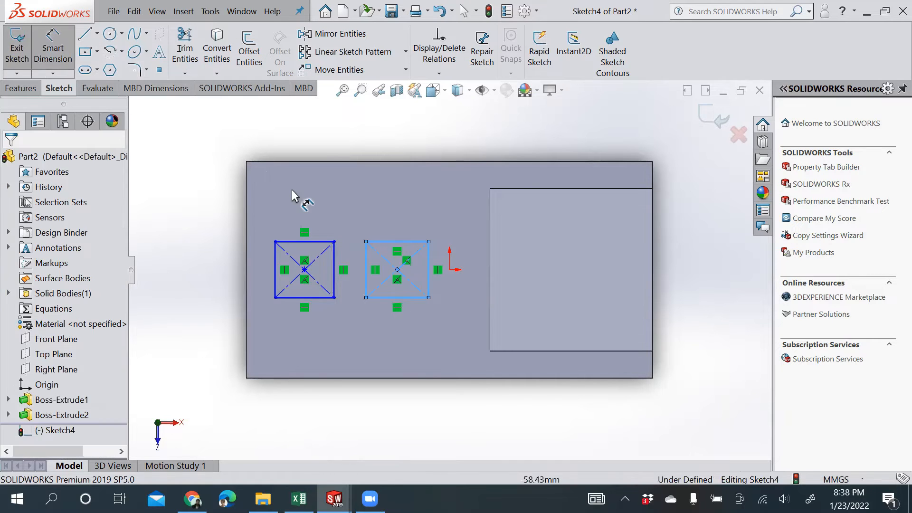
{"action": "left_click", "coordinate": [328, 241]}
{"action": "left_click", "coordinate": [323, 135]}
{"action": "type", "text": "25"}
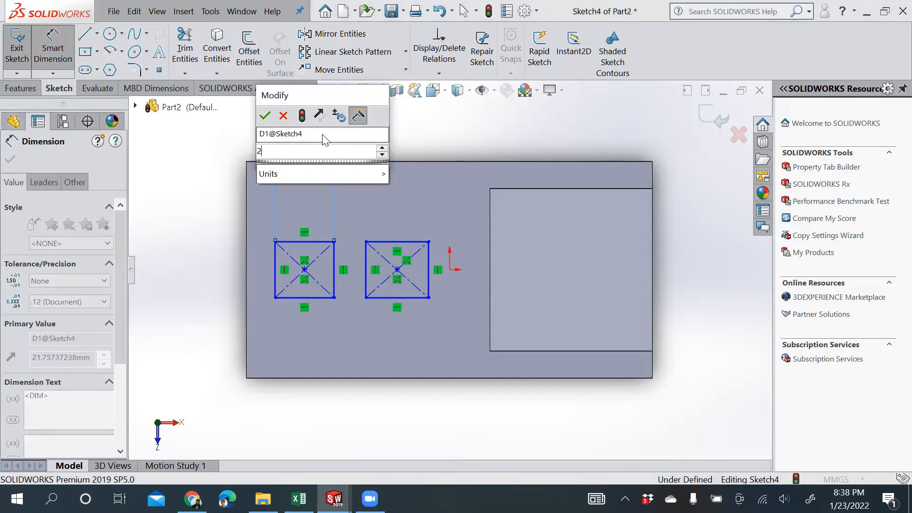
{"action": "key", "text": "Return"}
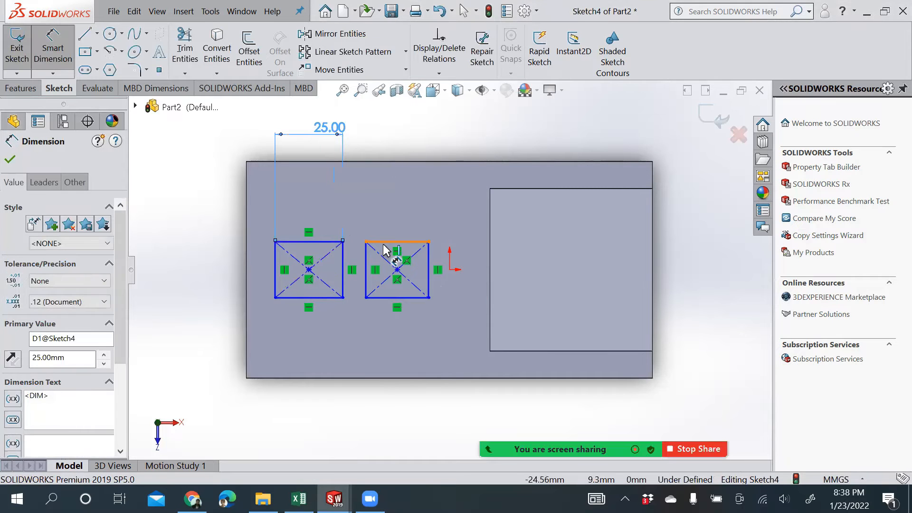
{"action": "left_click", "coordinate": [387, 242]}
{"action": "left_click", "coordinate": [391, 139]}
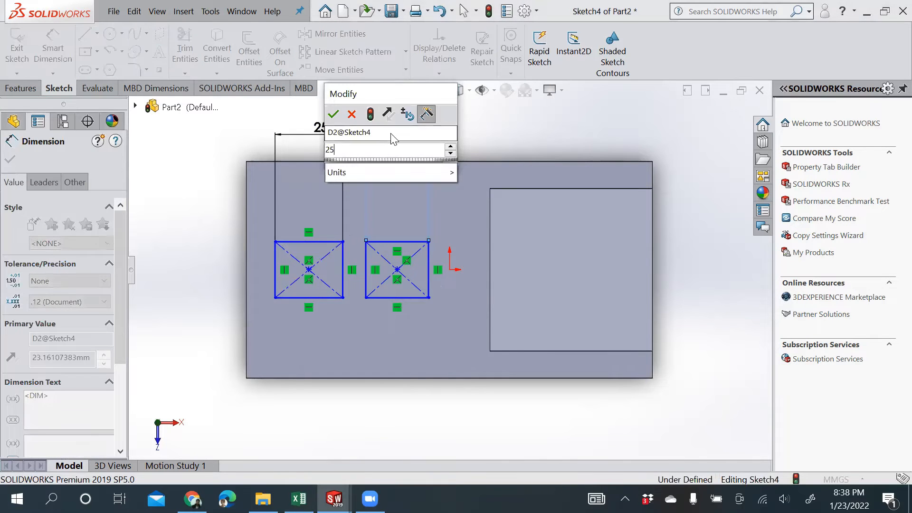
{"action": "type", "text": "25"}
{"action": "key", "text": "Return"}
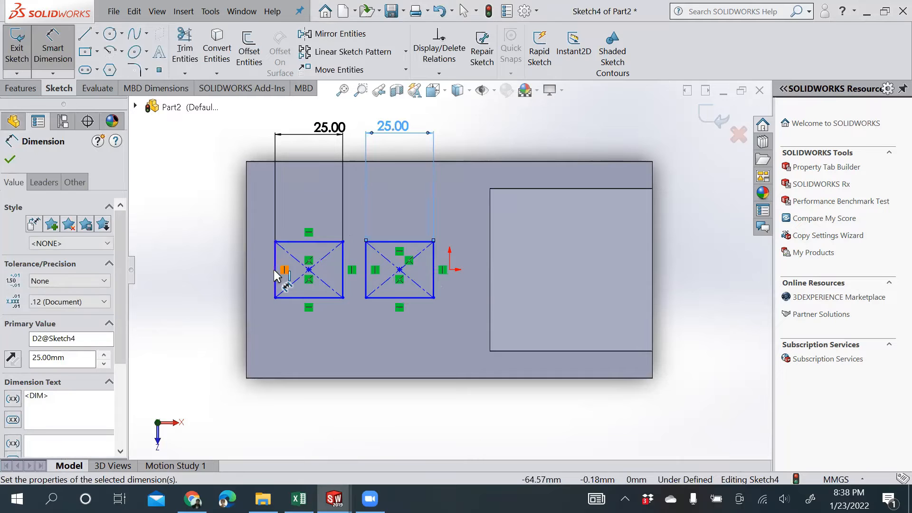
Step: Dimension the height of the outer rectangle, the one farther from the wedge, to 25 mm
{"action": "left_click", "coordinate": [275, 270]}
{"action": "left_click", "coordinate": [199, 275]}
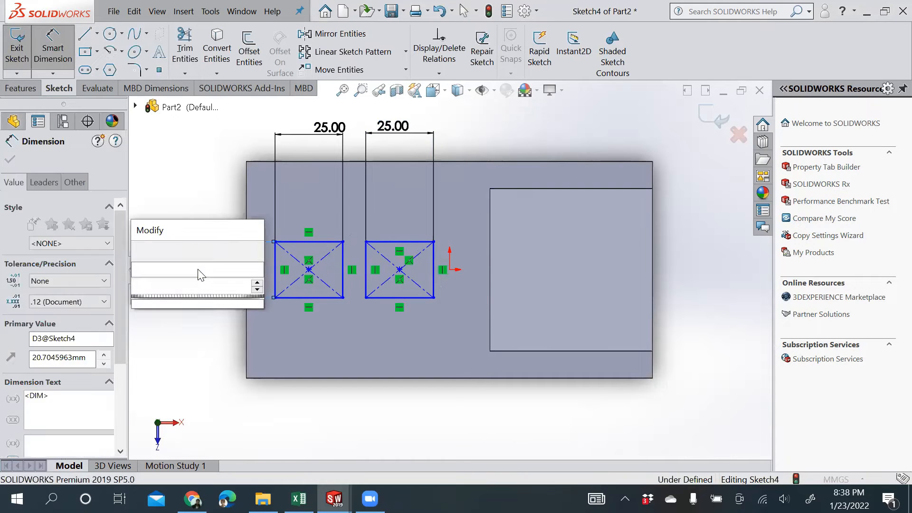
{"action": "type", "text": "25"}
{"action": "key", "text": "Return"}
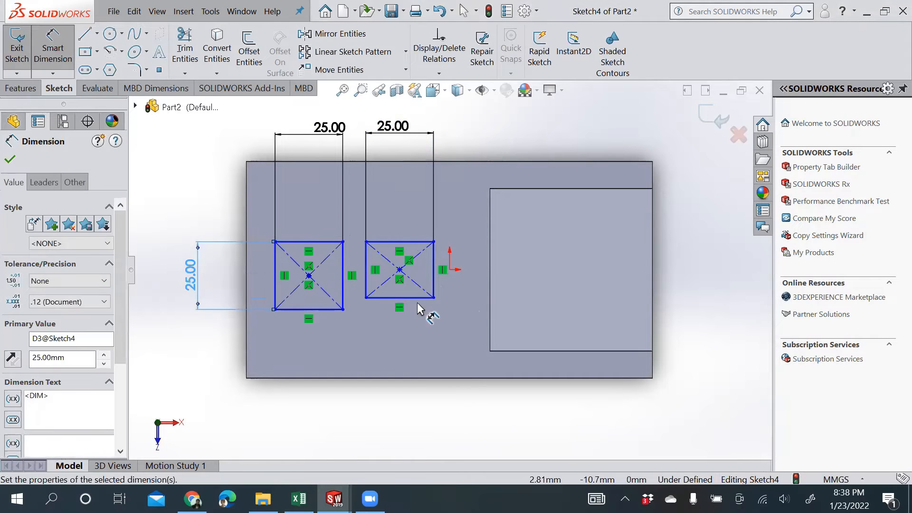
{"action": "left_click", "coordinate": [412, 302]}
{"action": "left_click", "coordinate": [404, 399]}
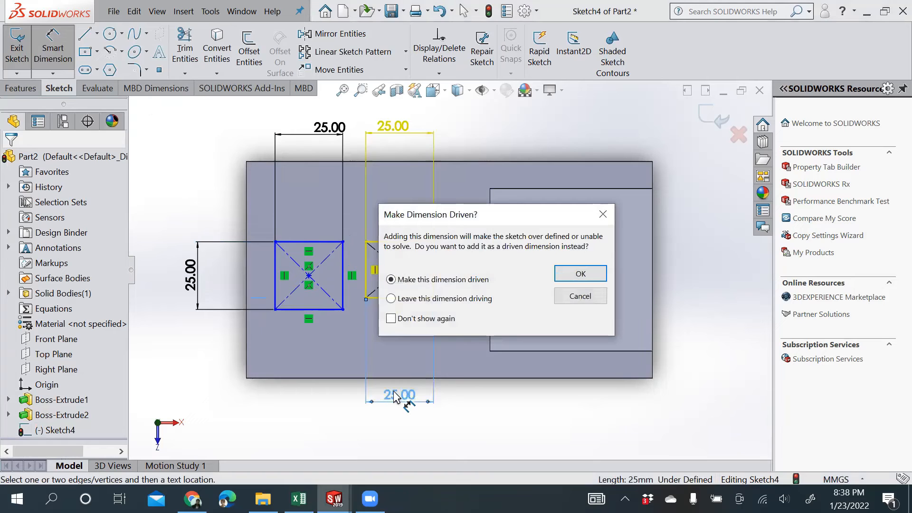
{"action": "left_click", "coordinate": [580, 296]}
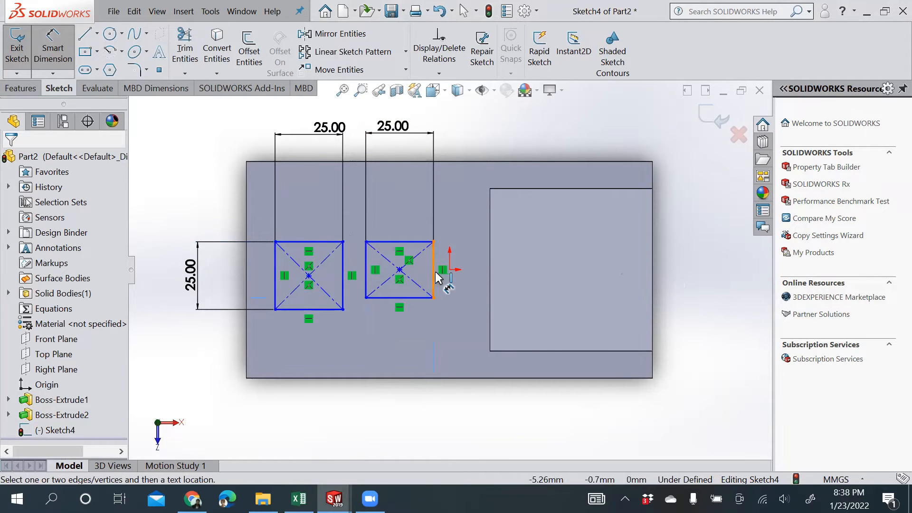
Step: Dimension the height of the inner rectangle, the one nearer the wedge, to 25 mm
{"action": "left_click", "coordinate": [435, 277]}
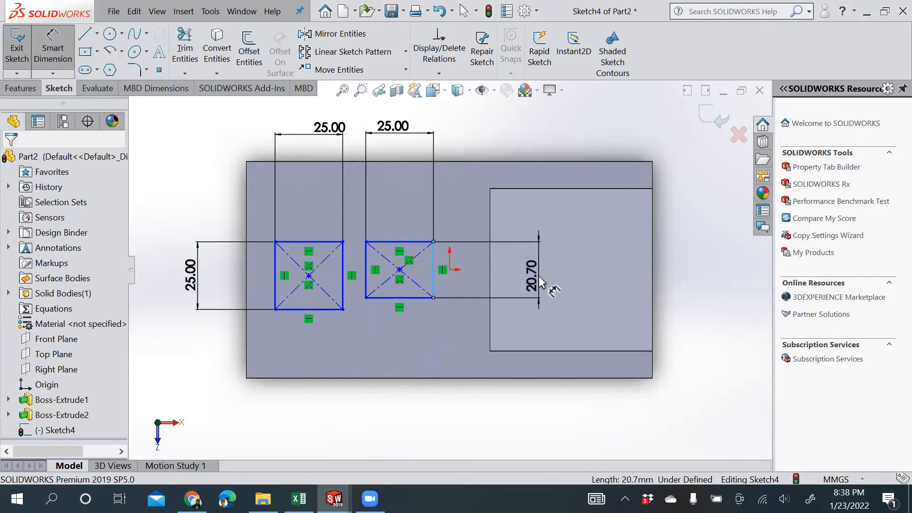
{"action": "left_click", "coordinate": [541, 281]}
{"action": "type", "text": "25"}
{"action": "key", "text": "Return"}
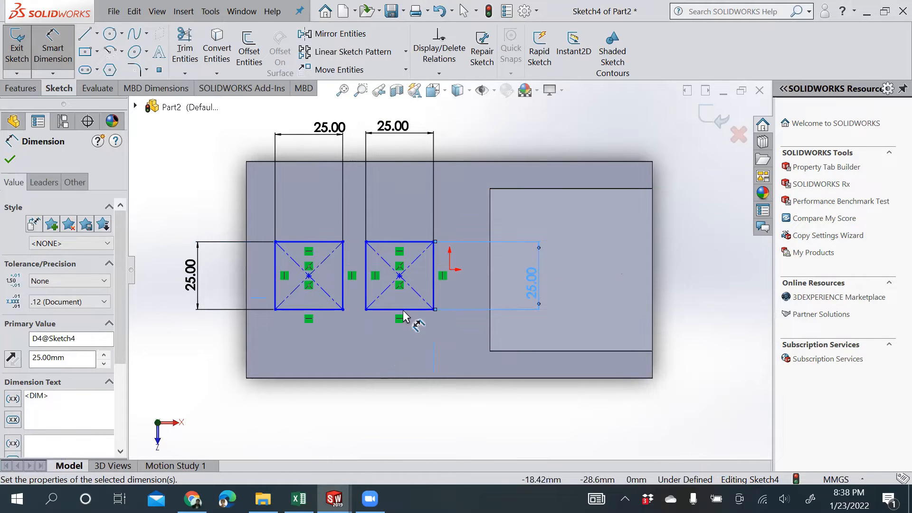
Step: Dimension the vertical distance between the inner rectangle's upper corner and the origin as 25/2 mm
{"action": "left_click", "coordinate": [365, 242]}
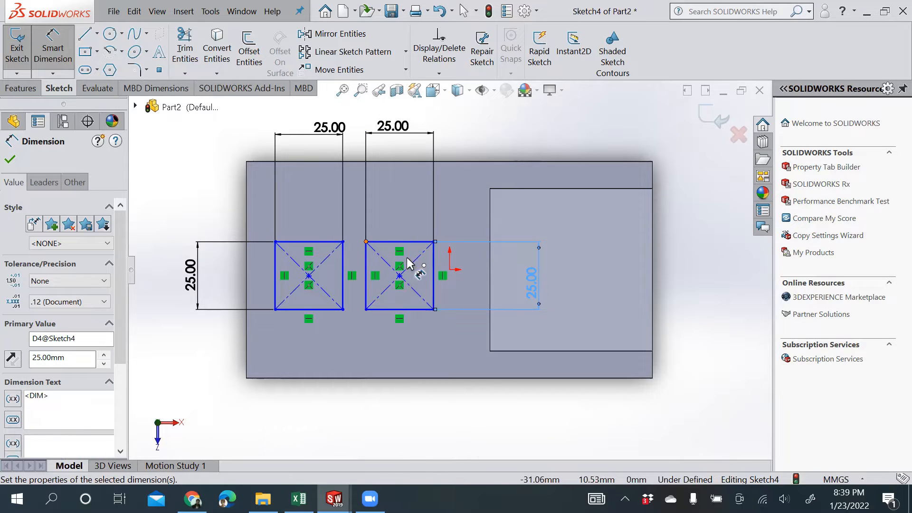
{"action": "left_click", "coordinate": [449, 270]}
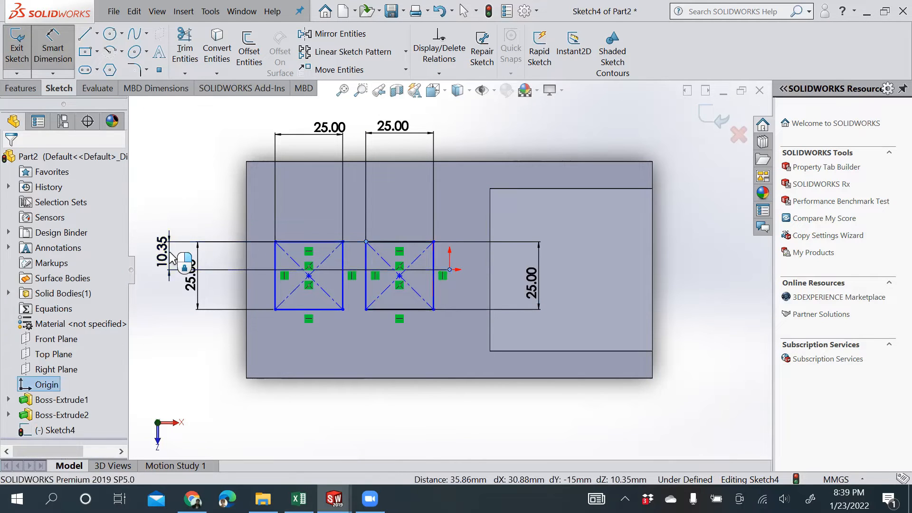
{"action": "left_click", "coordinate": [190, 257]}
{"action": "type", "text": "25"}
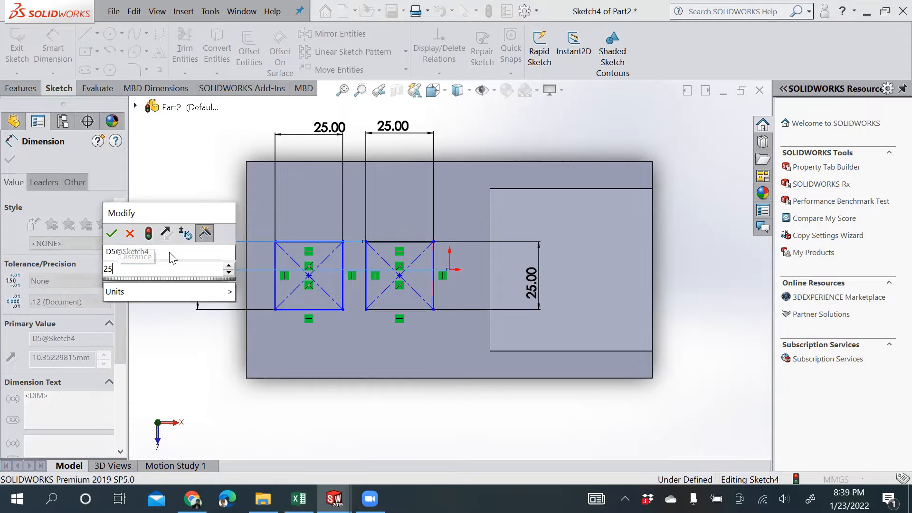
{"action": "type", "text": "/2"}
{"action": "key", "text": "Return"}
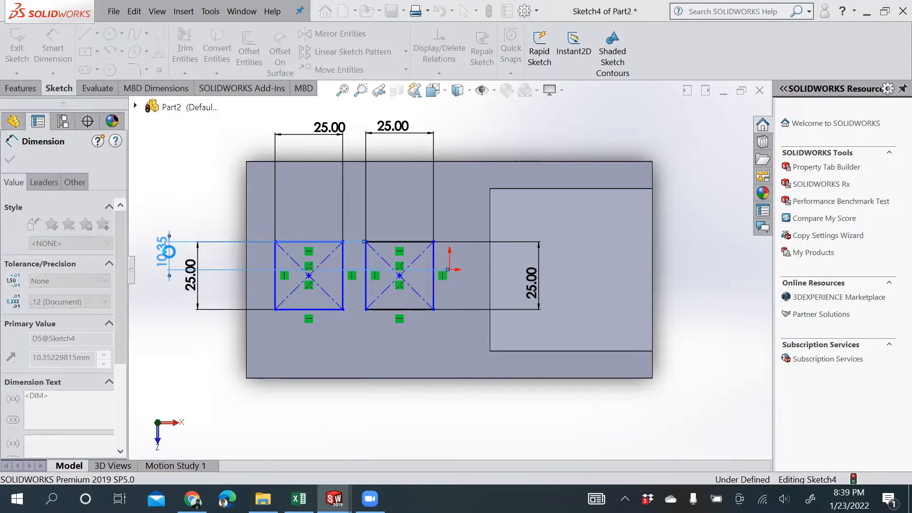
Step: Dimension the vertical distance between the outer rectangle's upper corner and the origin as 25/2 mm
{"action": "left_click", "coordinate": [275, 242]}
{"action": "left_click", "coordinate": [449, 269]}
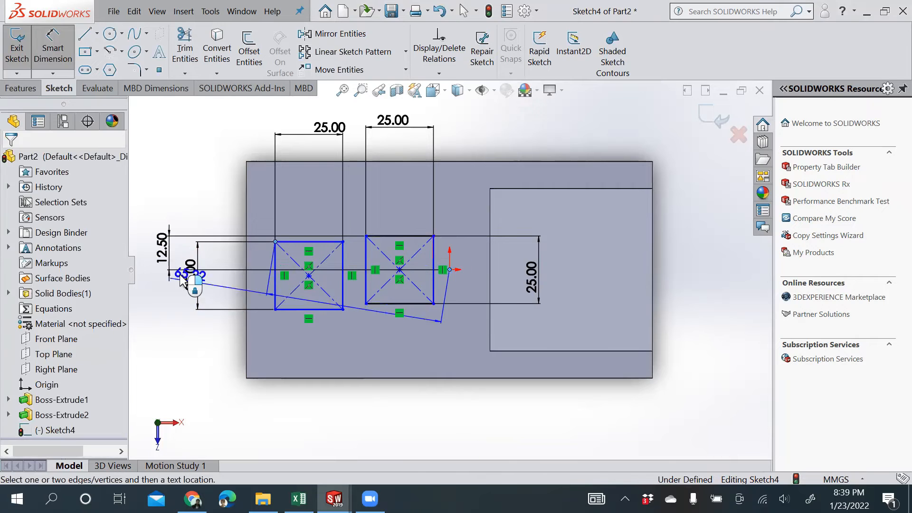
{"action": "left_click", "coordinate": [145, 259]}
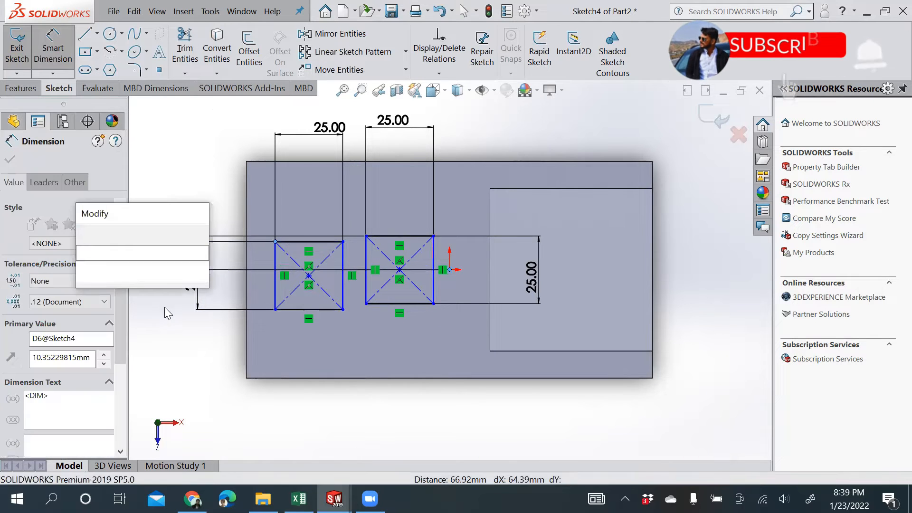
{"action": "type", "text": "="}
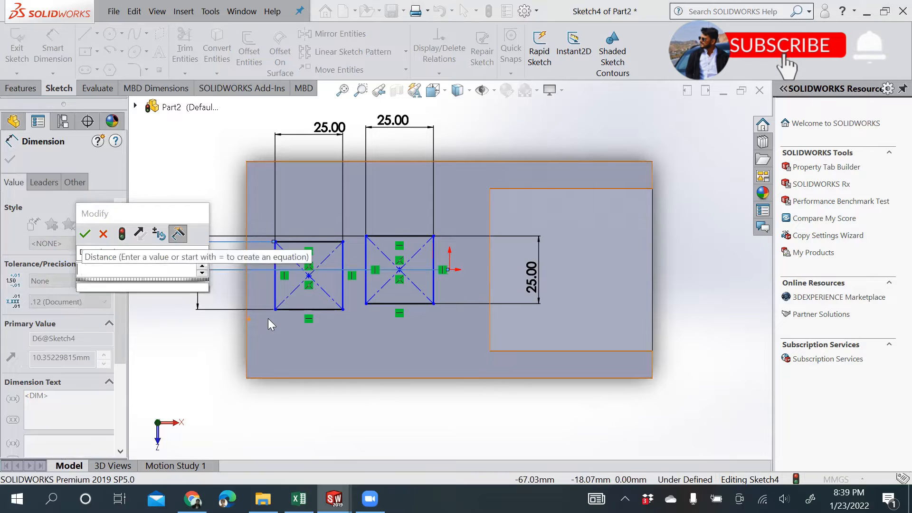
{"action": "type", "text": "25/2"}
{"action": "key", "text": "Return"}
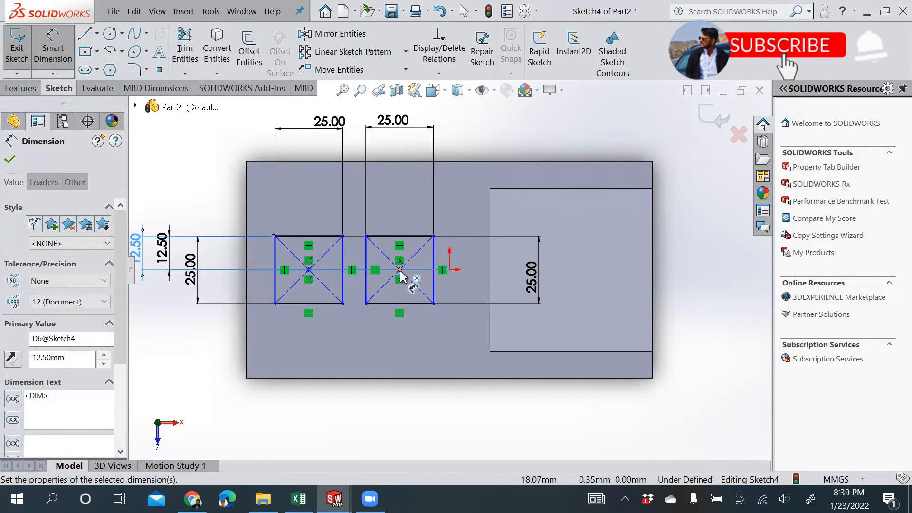
Step: Dimension the horizontal distance from the inner square's center point to the origin to 20 mm
{"action": "left_click", "coordinate": [448, 270]}
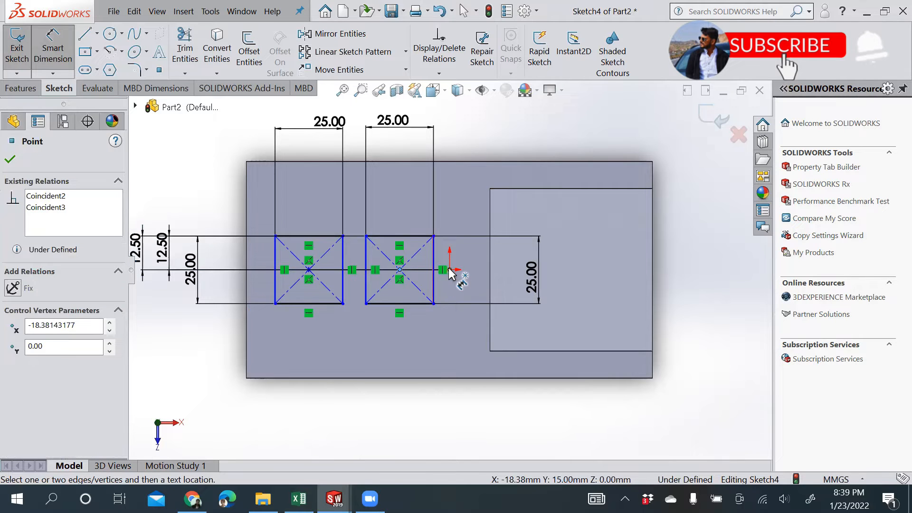
{"action": "left_click", "coordinate": [399, 269]}
{"action": "left_click", "coordinate": [424, 386]}
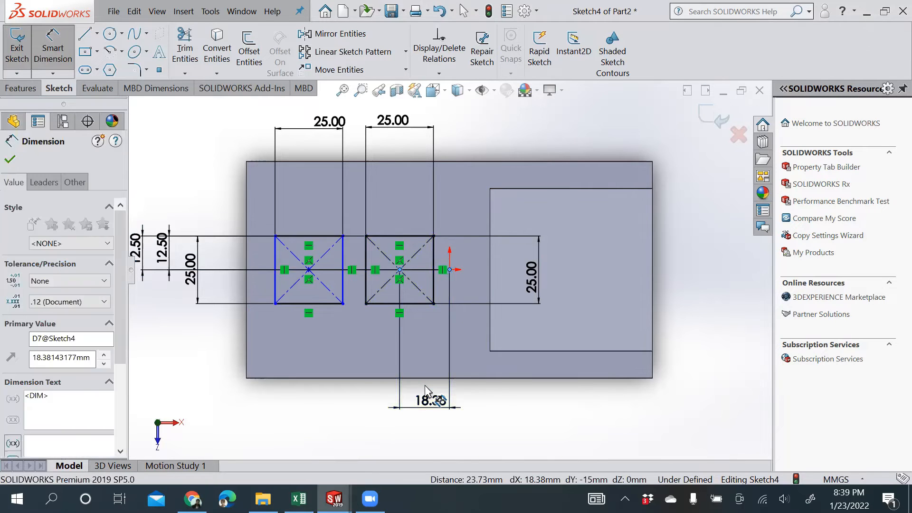
{"action": "type", "text": "20"}
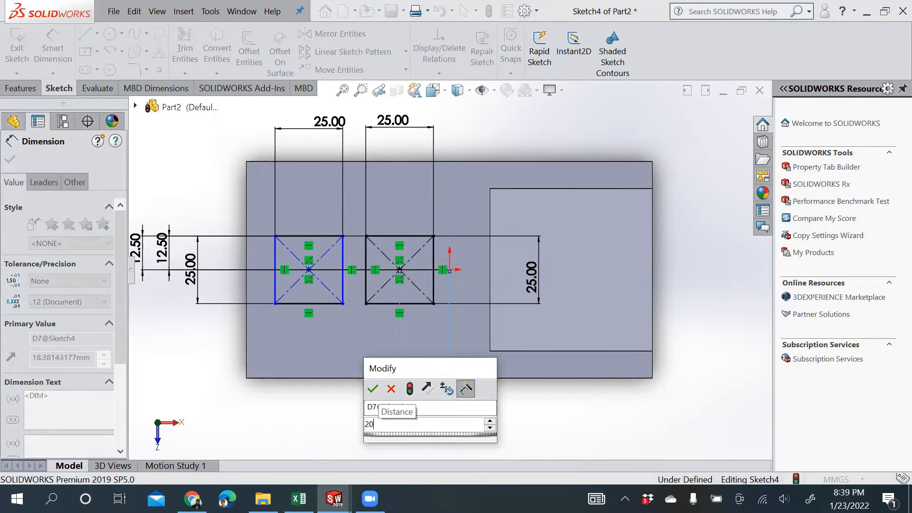
{"action": "key", "text": "Return"}
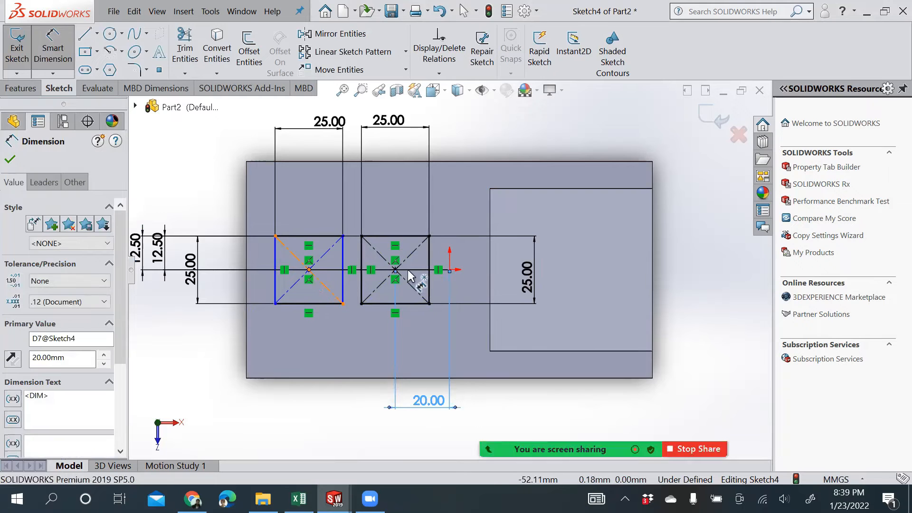
Step: Dimension the horizontal distance from the outer square's center point to the origin to 50 mm and end dimensioning
{"action": "left_click", "coordinate": [308, 270]}
{"action": "left_click", "coordinate": [449, 270]}
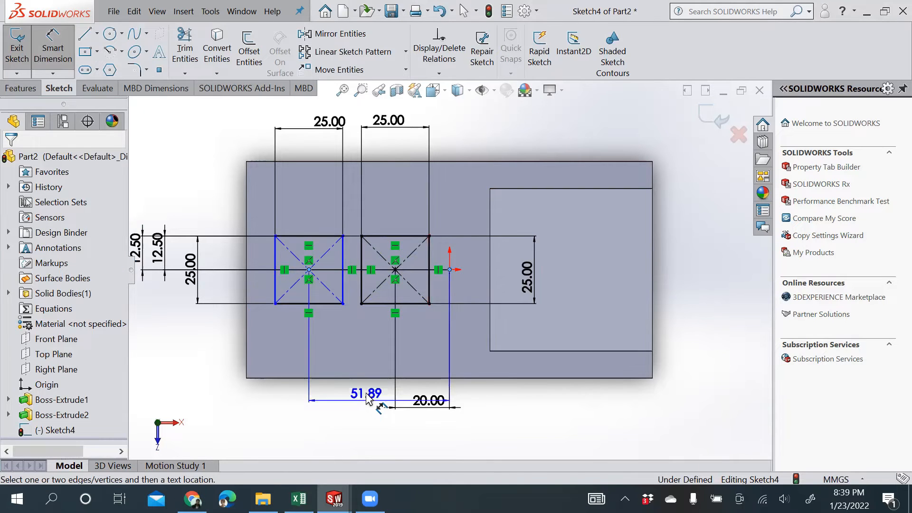
{"action": "left_click", "coordinate": [369, 400]}
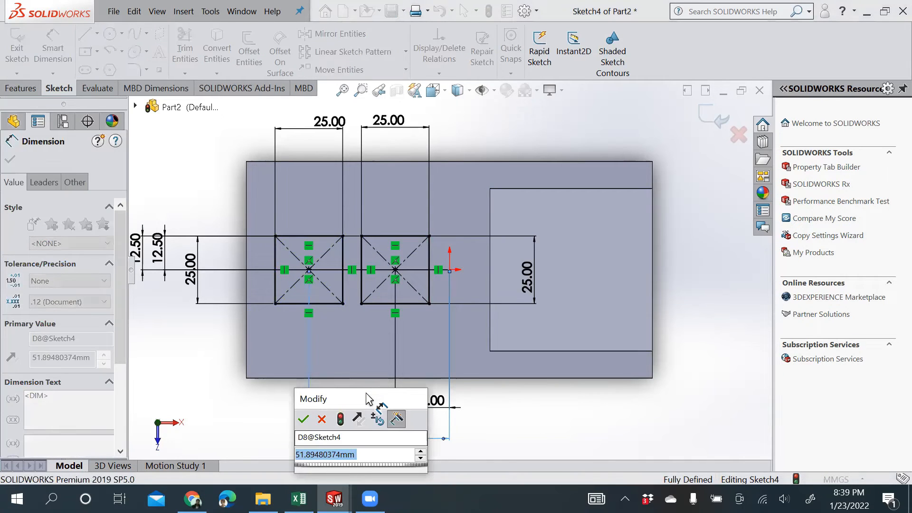
{"action": "type", "text": "50"}
{"action": "key", "text": "Return"}
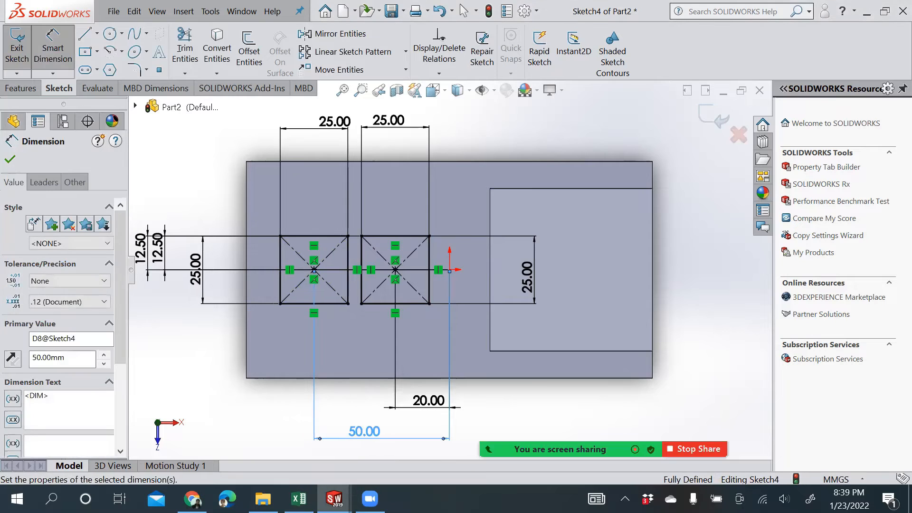
{"action": "left_click", "coordinate": [256, 423]}
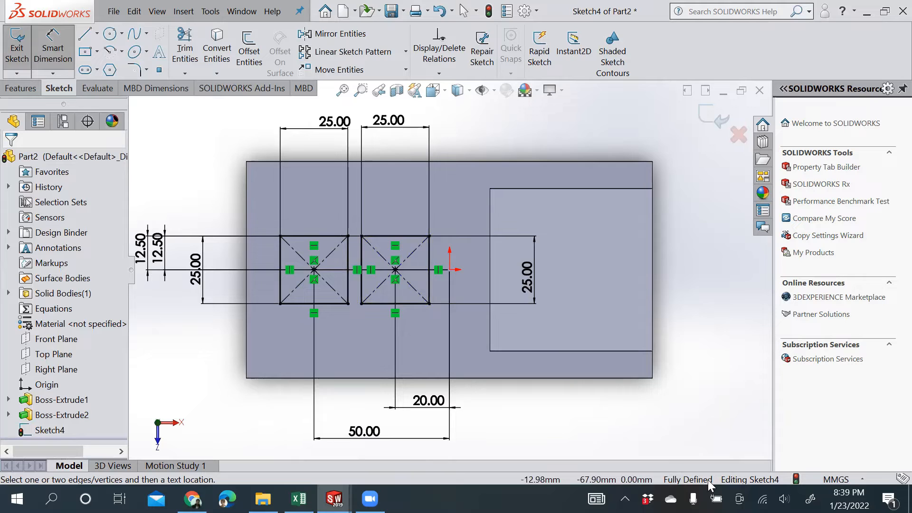
{"action": "key", "text": "Escape"}
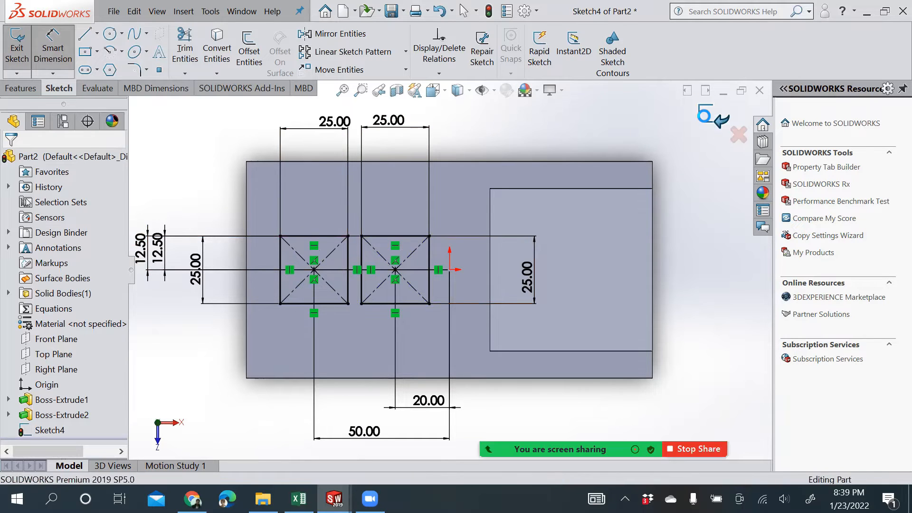
Step: Close the sketch and set up a blind boss extrusion of both squares, 30 mm deep with a 10° inward draft
{"action": "left_click", "coordinate": [706, 120]}
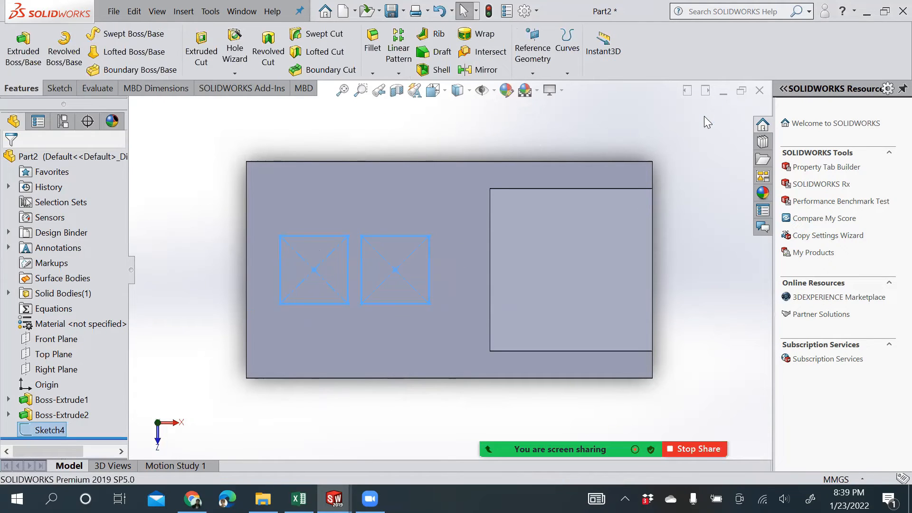
{"action": "left_click", "coordinate": [22, 62]}
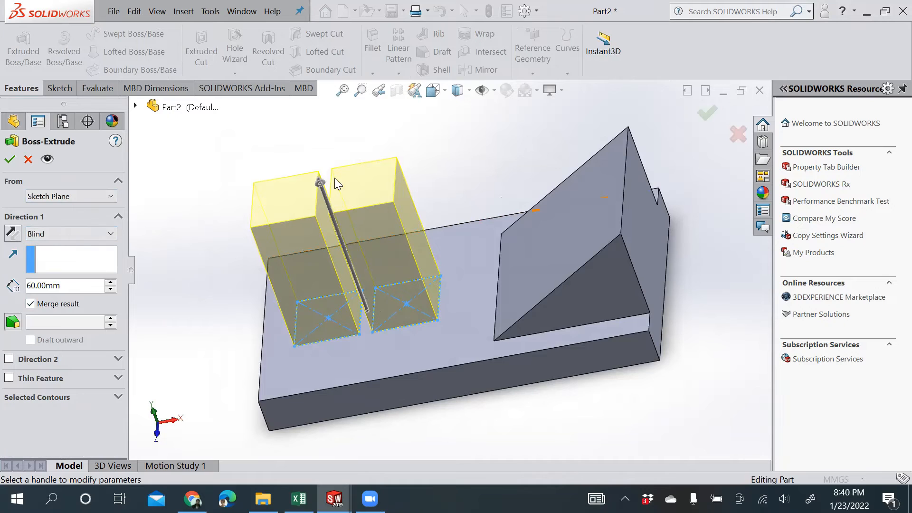
{"action": "left_click", "coordinate": [114, 288]}
{"action": "left_click", "coordinate": [114, 288]}
{"action": "left_click", "coordinate": [114, 288]}
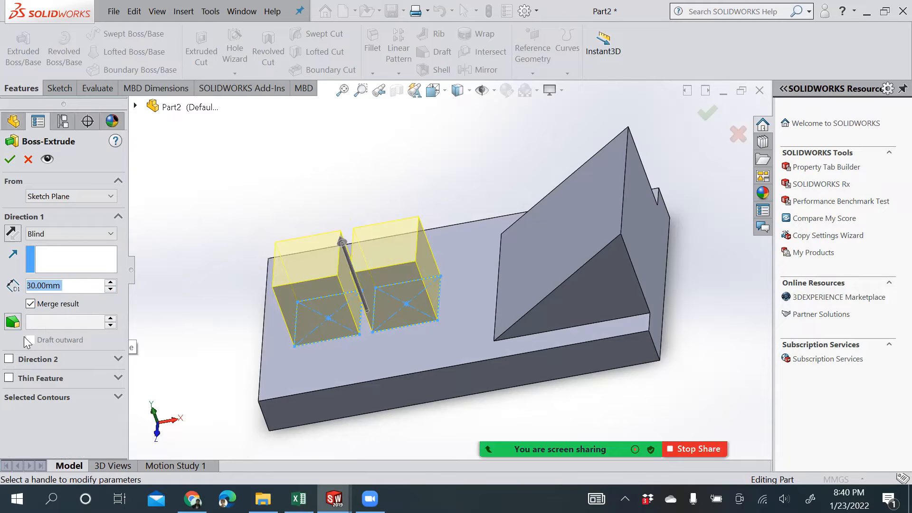
{"action": "left_click", "coordinate": [18, 323]}
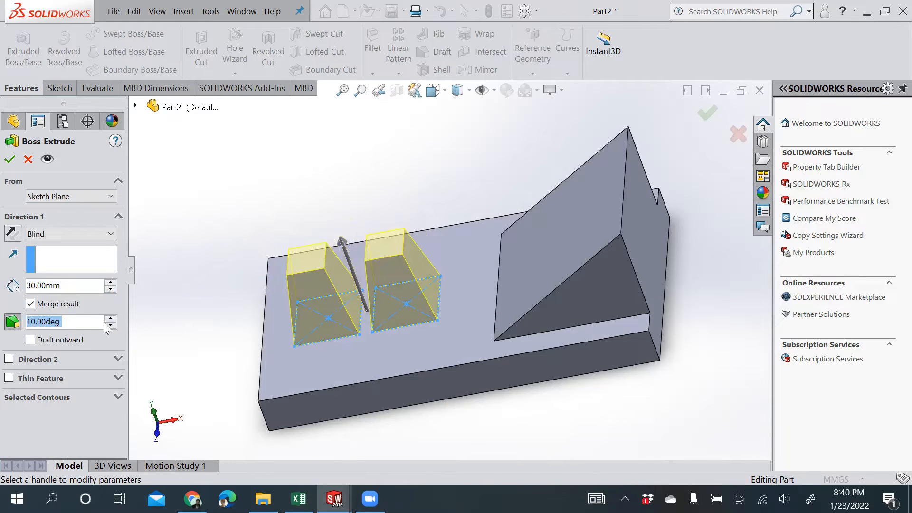
{"action": "left_click", "coordinate": [74, 321]}
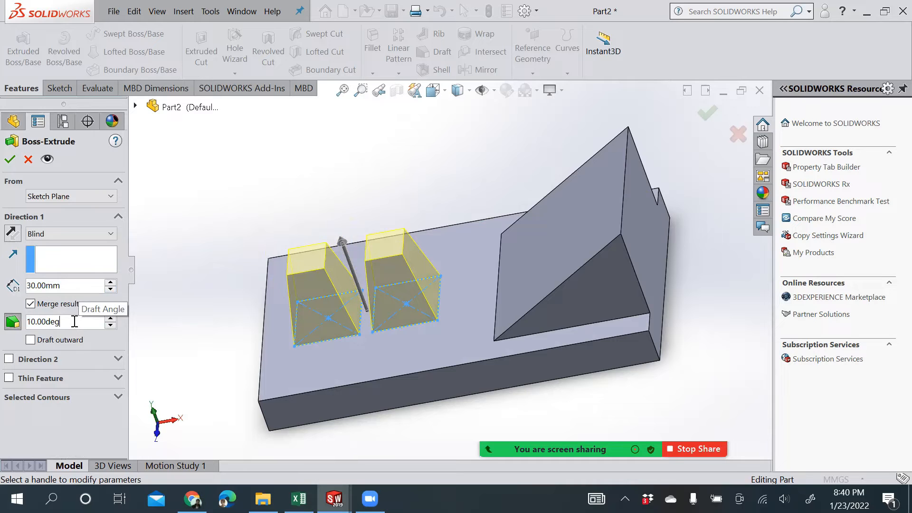
Step: Use only the two square regions as the extrusion's contours, removing the whole-sketch entry, and complete the extrusion
{"action": "left_click", "coordinate": [110, 398]}
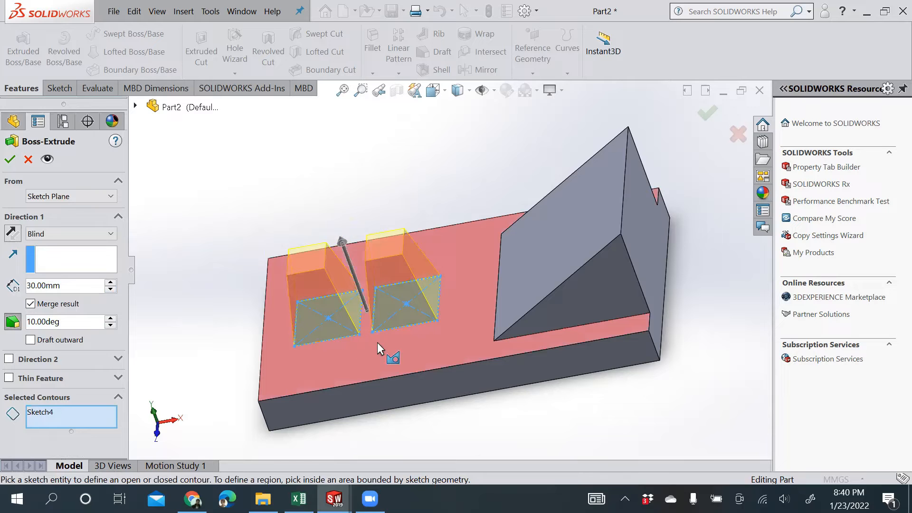
{"action": "left_click", "coordinate": [408, 315]}
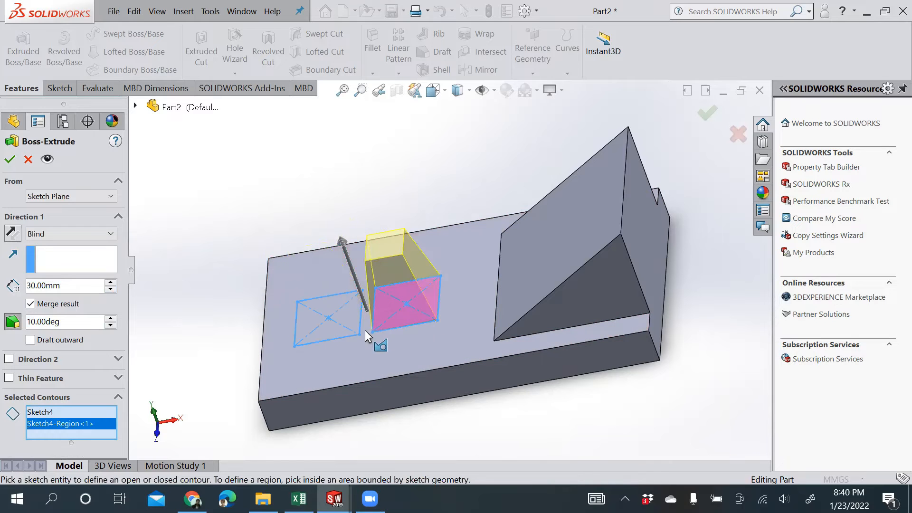
{"action": "left_click", "coordinate": [322, 329]}
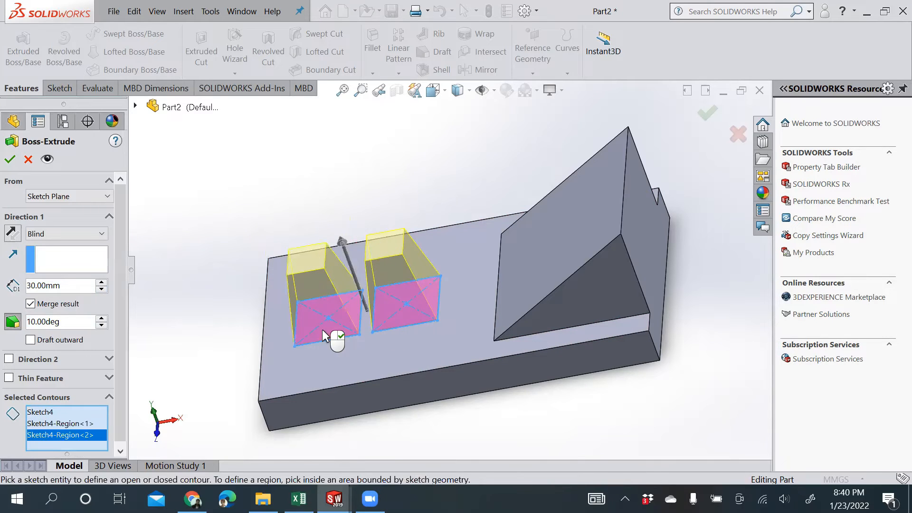
{"action": "left_click", "coordinate": [80, 413]}
{"action": "key", "text": "Delete"}
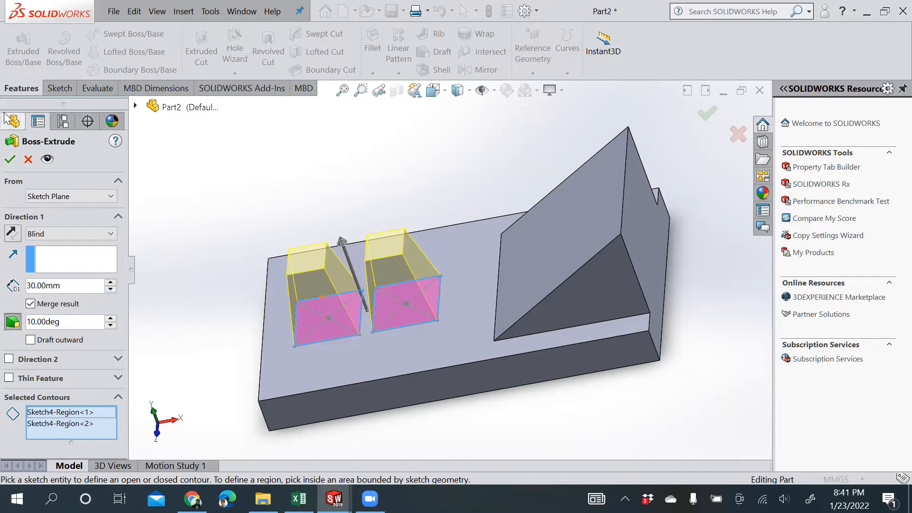
{"action": "left_click", "coordinate": [10, 159]}
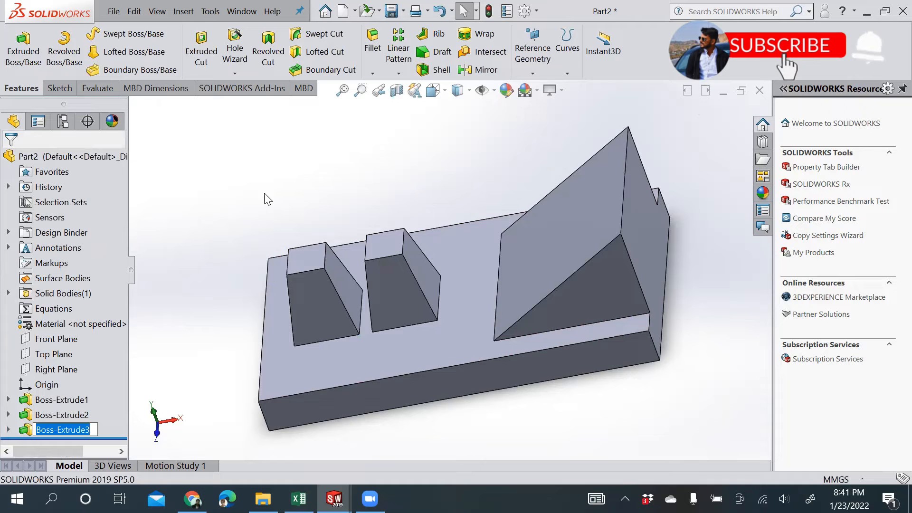
Step: Sketch a center rectangle about 21 × 22 mm on the part's end face, centered above the origin near the upper edge
{"action": "left_click", "coordinate": [642, 221]}
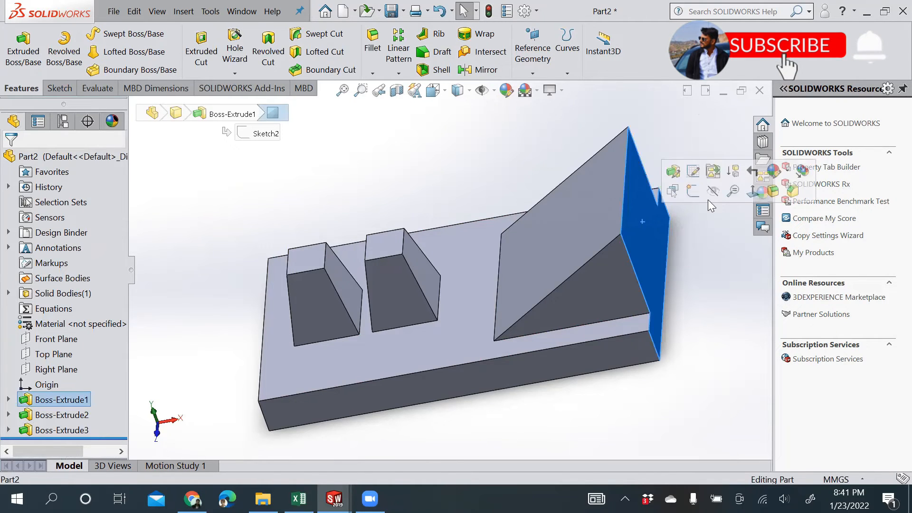
{"action": "left_click", "coordinate": [752, 193]}
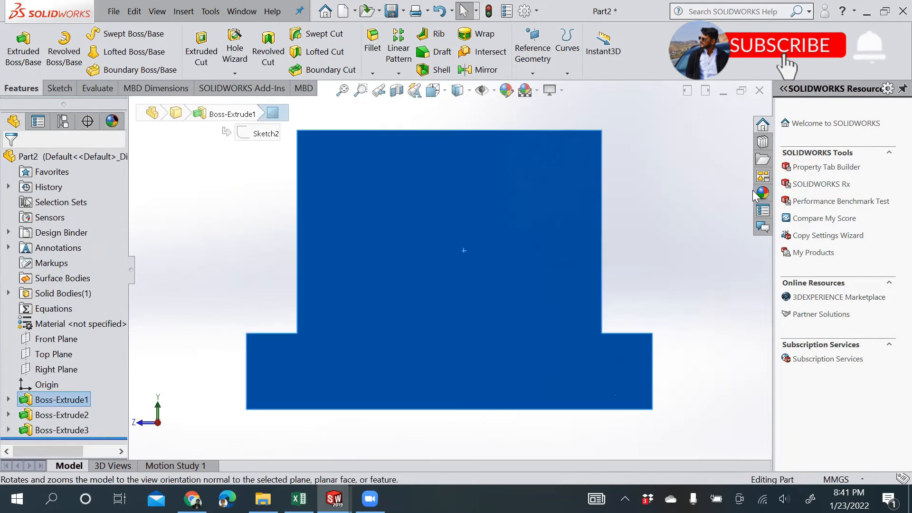
{"action": "left_click", "coordinate": [58, 91]}
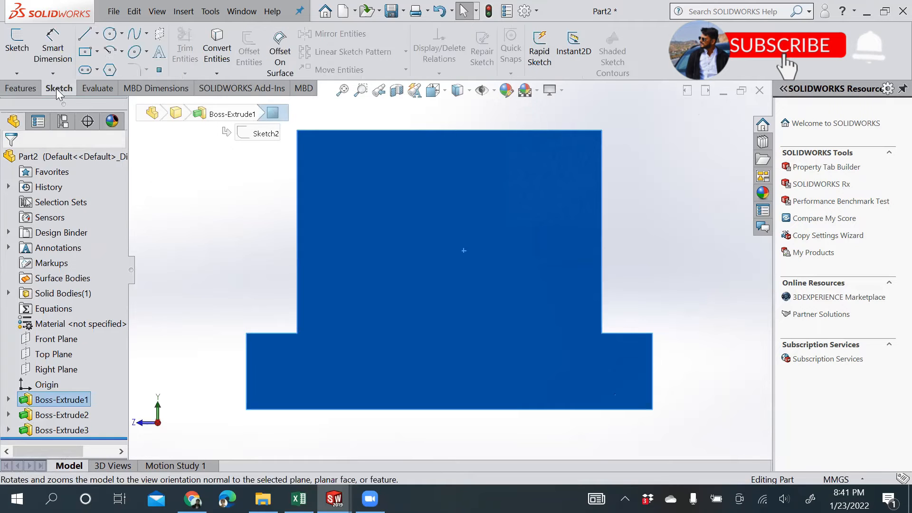
{"action": "left_click", "coordinate": [17, 38]}
{"action": "left_click", "coordinate": [86, 51]}
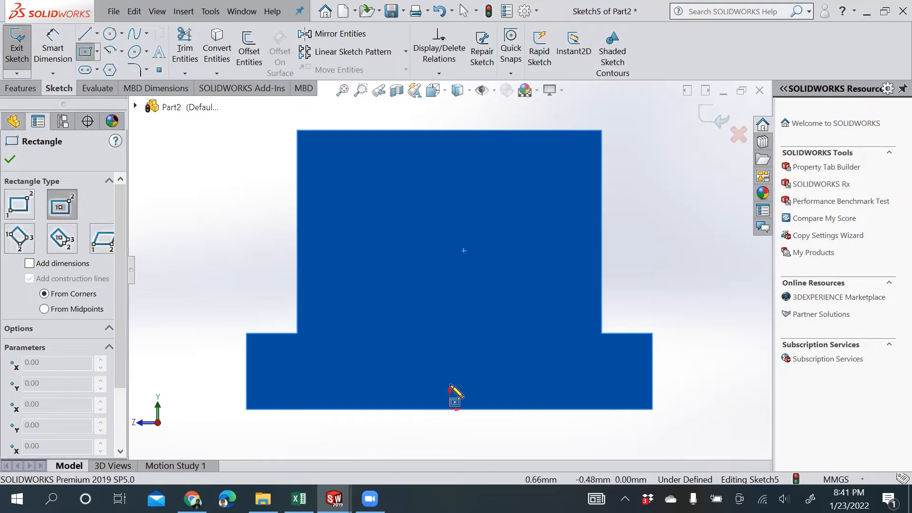
{"action": "left_click", "coordinate": [450, 217]}
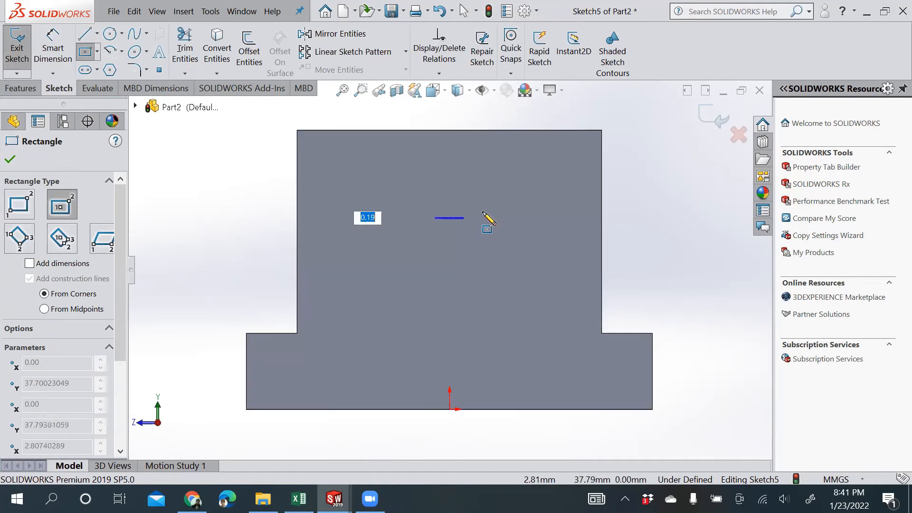
{"action": "left_click", "coordinate": [503, 161]}
Step: Dimension the rectangle's upper edge to a width of 30 mm
{"action": "left_click", "coordinate": [53, 47]}
{"action": "left_click", "coordinate": [471, 161]}
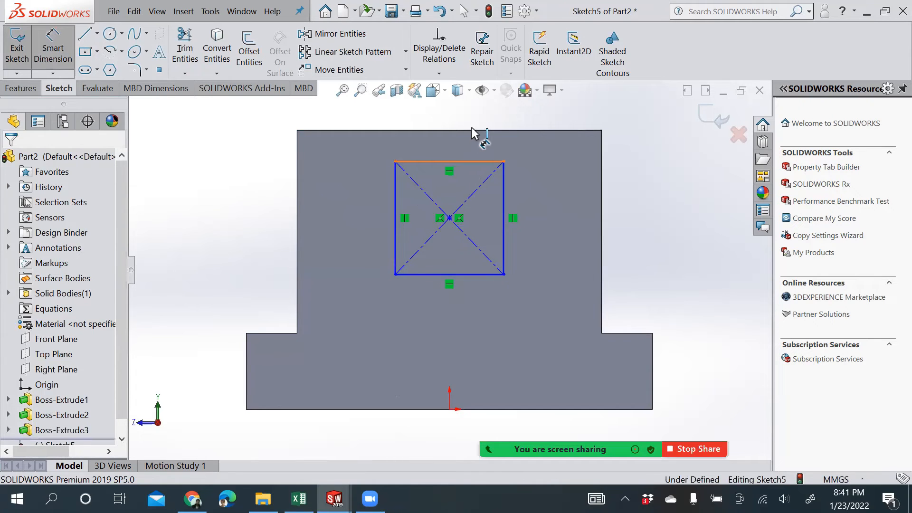
{"action": "left_click", "coordinate": [467, 116]}
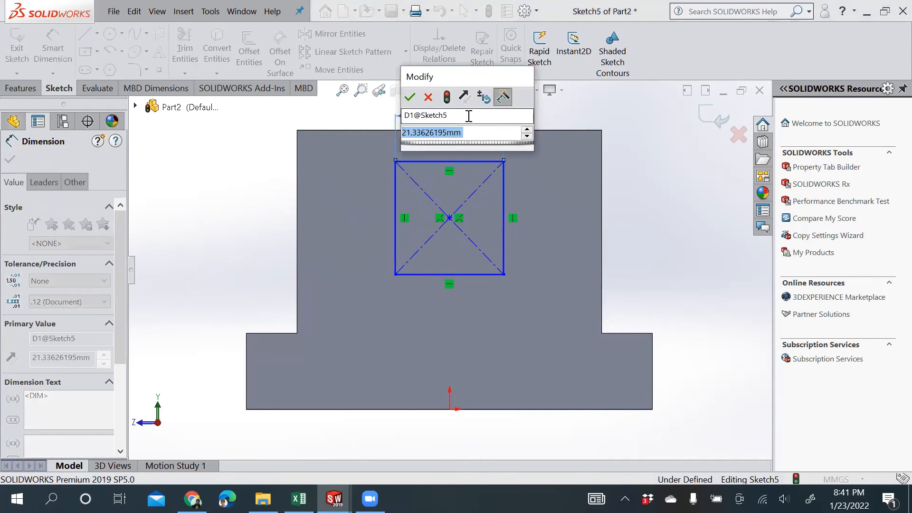
{"action": "type", "text": "30"}
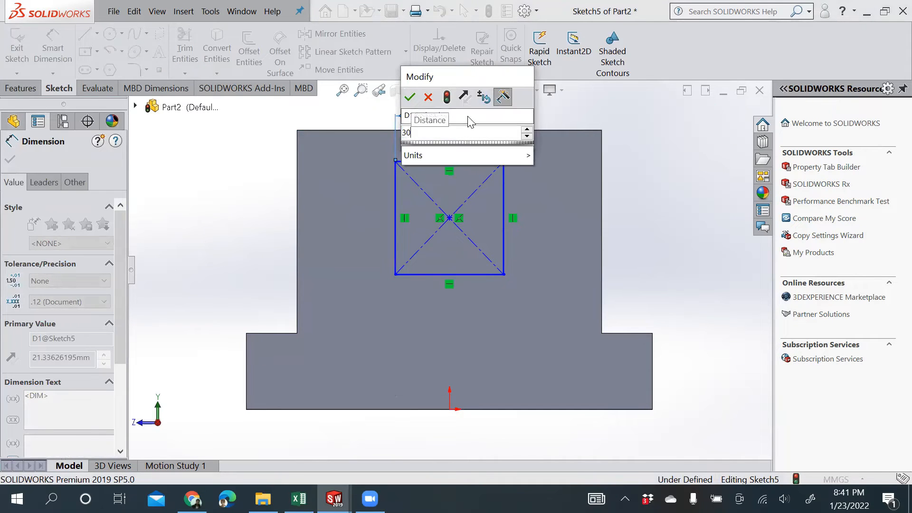
{"action": "key", "text": "Return"}
Step: Dimension the rectangle's vertical side to a height of 25 mm
{"action": "left_click", "coordinate": [545, 201]}
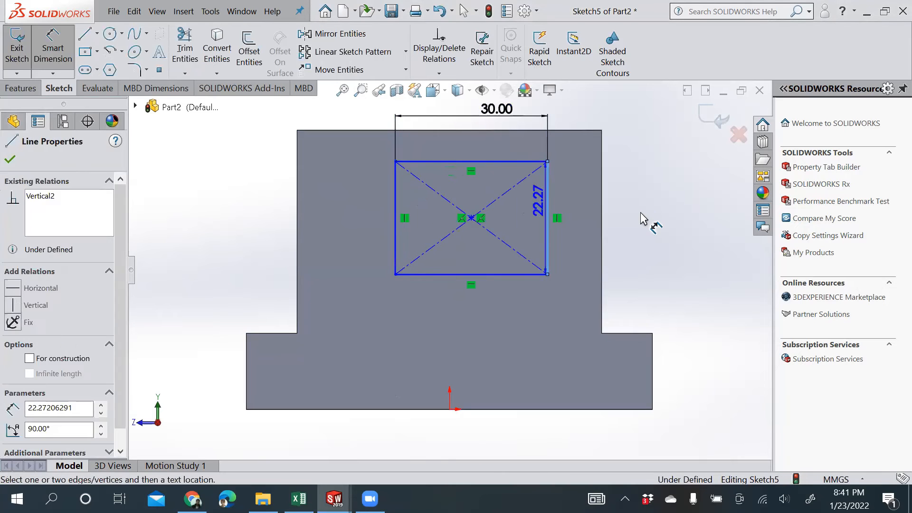
{"action": "left_click", "coordinate": [641, 219]}
{"action": "type", "text": "25"}
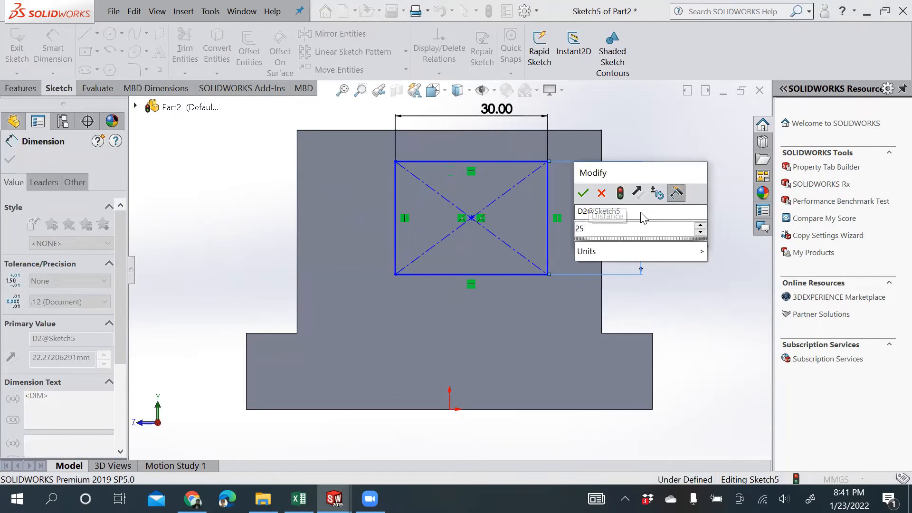
{"action": "key", "text": "Return"}
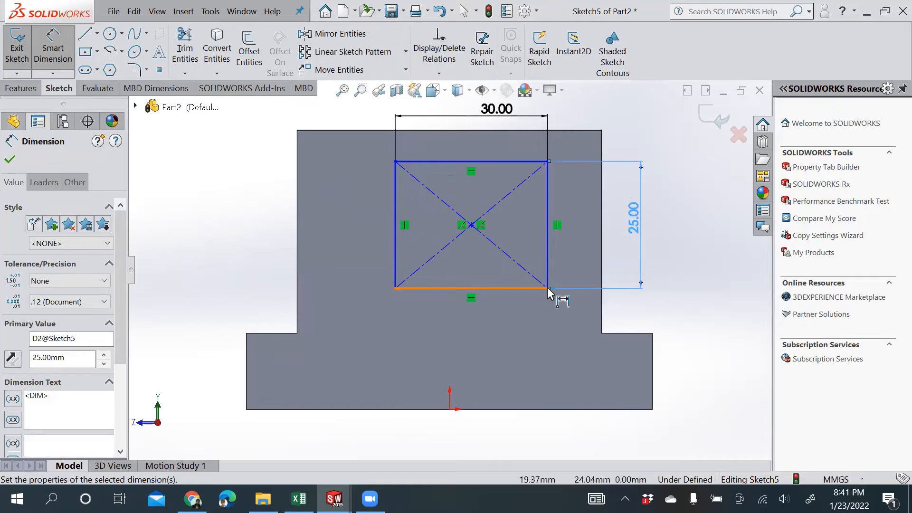
{"action": "key", "text": "Escape"}
{"action": "key", "text": "Escape"}
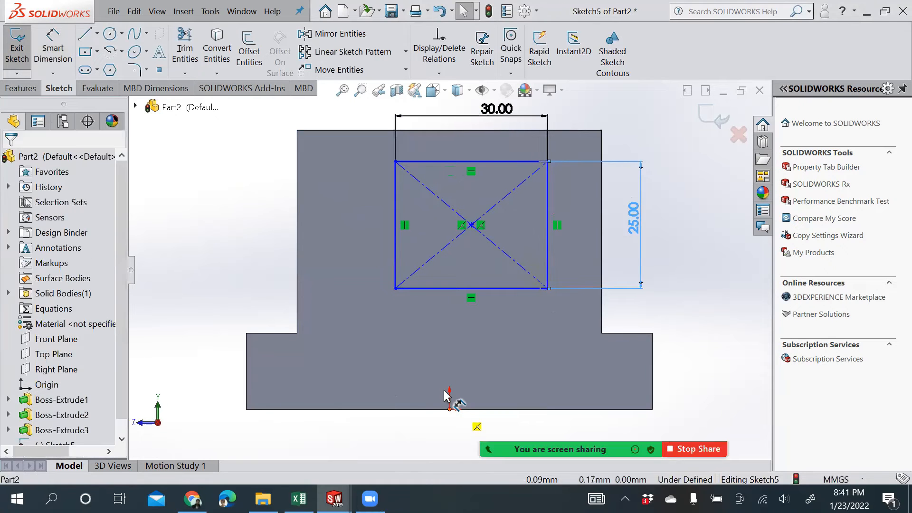
{"action": "left_click_drag", "start_coordinate": [444, 391], "coordinate": [449, 408]}
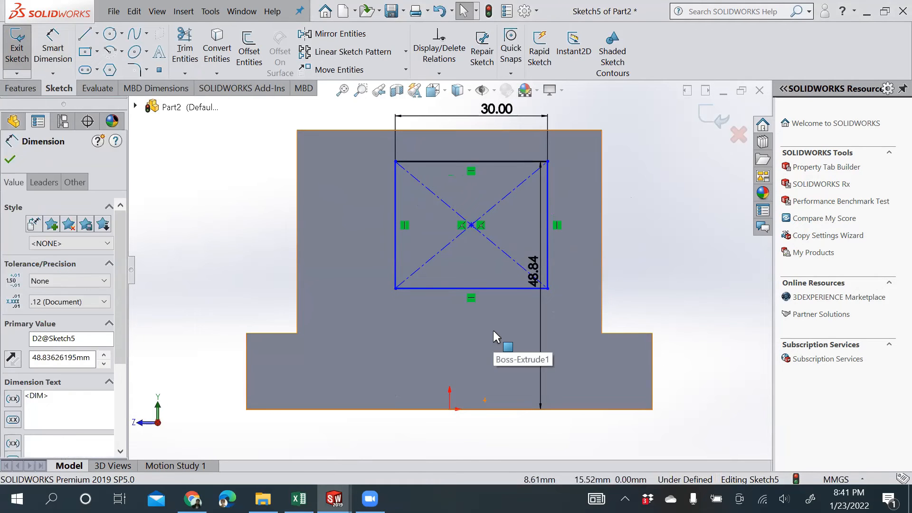
{"action": "key", "text": "ctrl+z"}
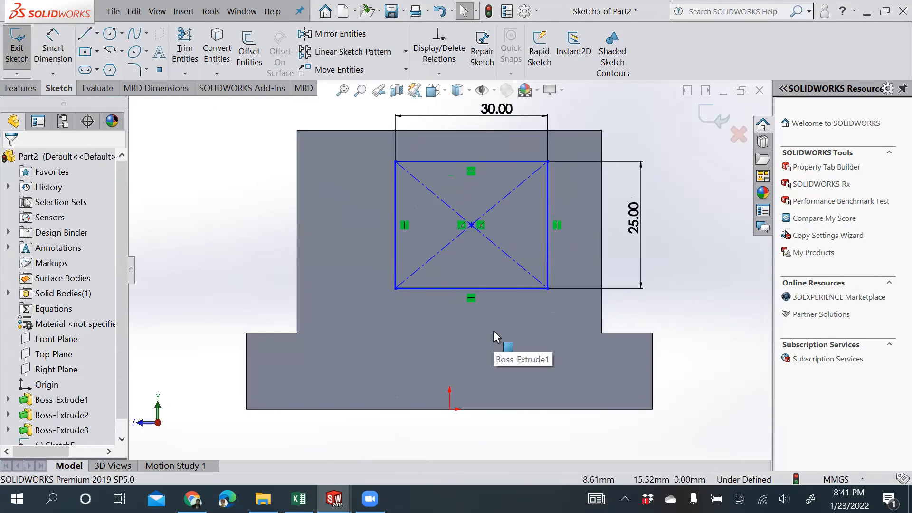
Step: Dimension the horizontal distance from the rectangle's lower left corner to the origin as 25/3 mm
{"action": "left_click", "coordinate": [49, 42]}
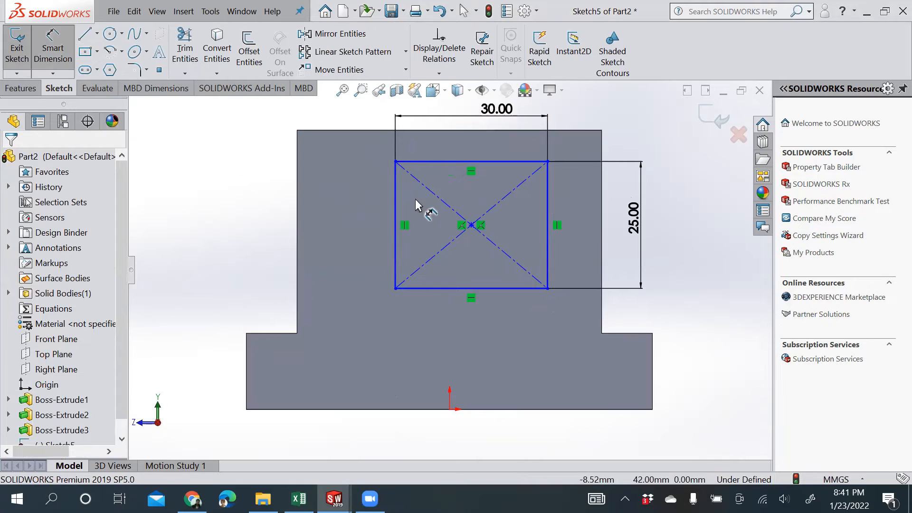
{"action": "left_click", "coordinate": [411, 330]}
{"action": "left_click", "coordinate": [430, 386]}
{"action": "left_click", "coordinate": [431, 393]}
{"action": "type", "text": "25/"}
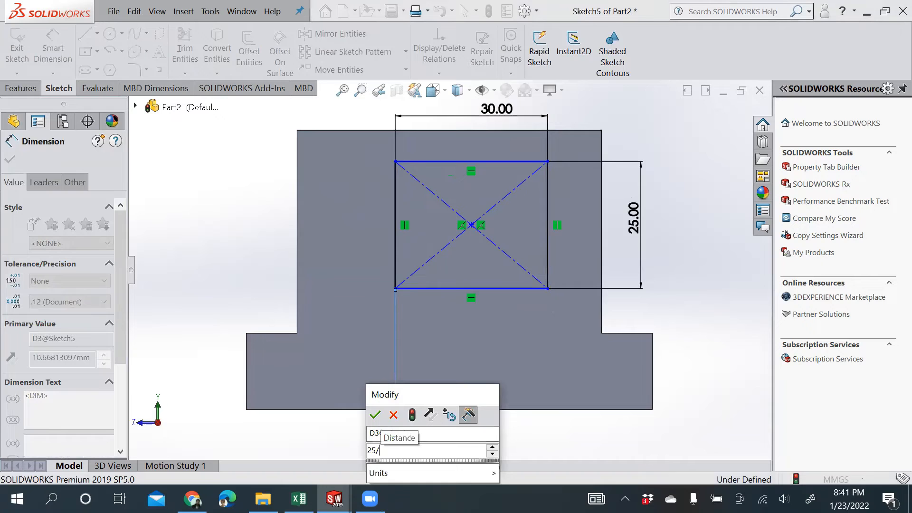
{"action": "type", "text": "3"}
{"action": "key", "text": "Return"}
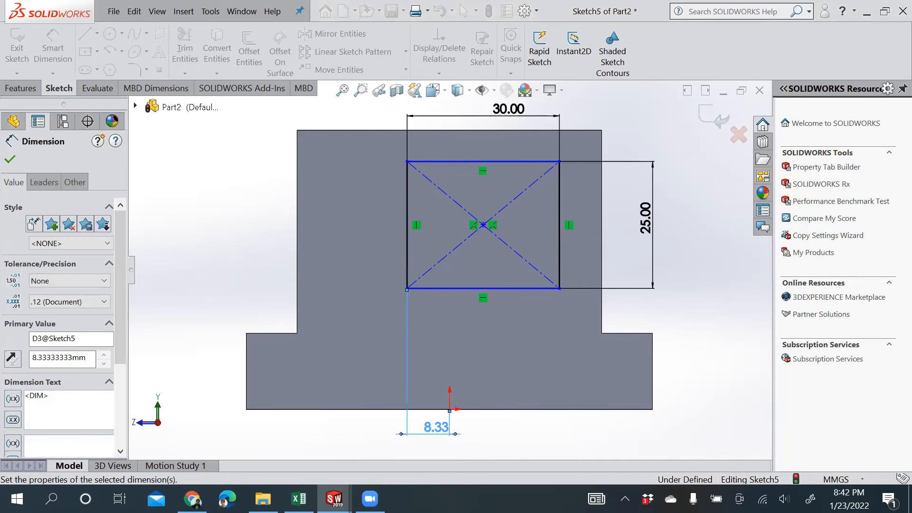
Step: Set the horizontal distance between the rectangle's corner and the origin to 12.5 mm
{"action": "double_click", "coordinate": [435, 426]}
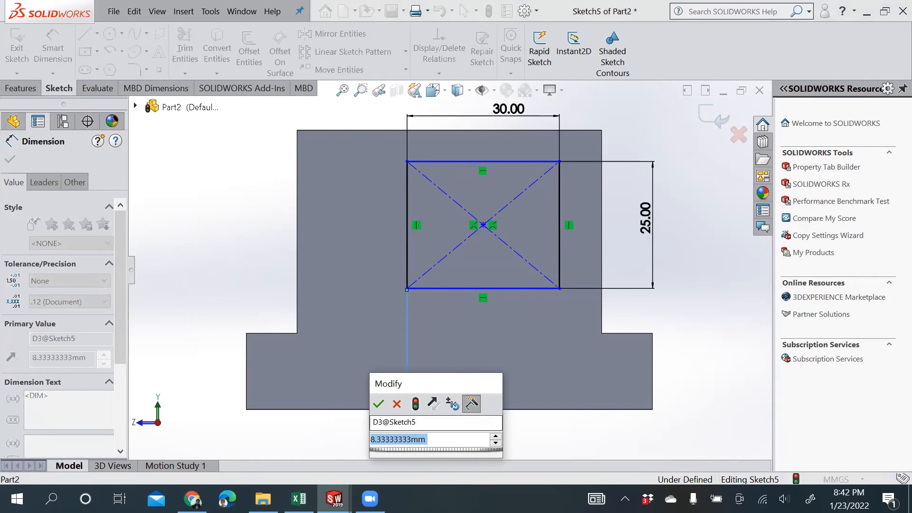
{"action": "type", "text": "25/3"}
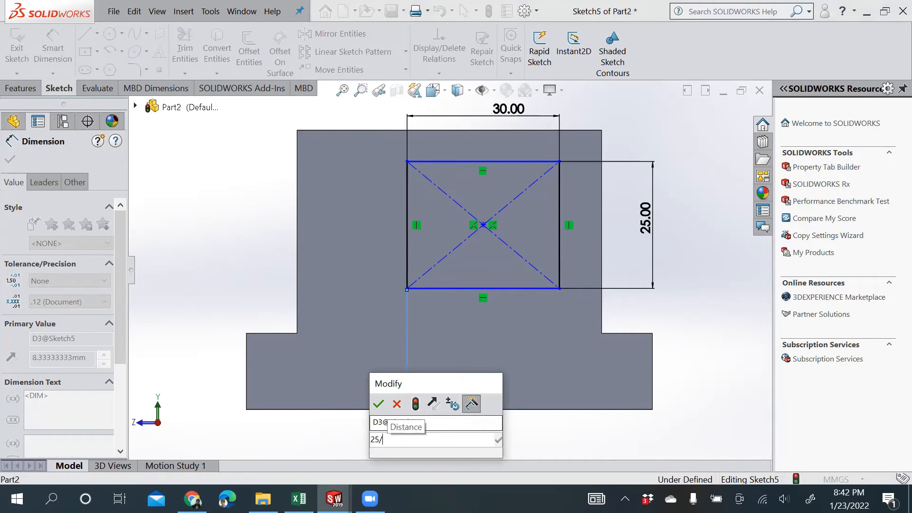
{"action": "key", "text": "Return"}
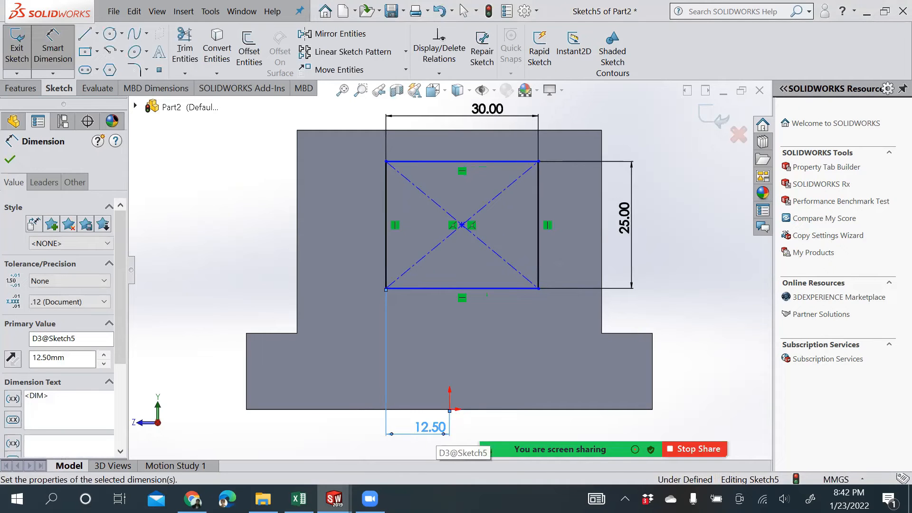
{"action": "left_click", "coordinate": [693, 218]}
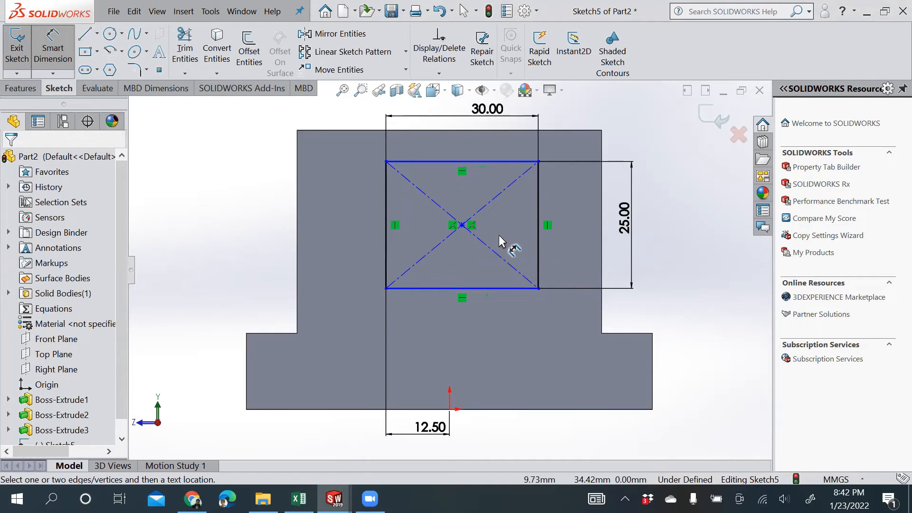
Step: Close the sketch and set up a blind boss extrusion of the rectangle, 30 mm deep
{"action": "left_click", "coordinate": [720, 115]}
{"action": "middle_click_drag", "start_coordinate": [655, 247], "coordinate": [589, 249]}
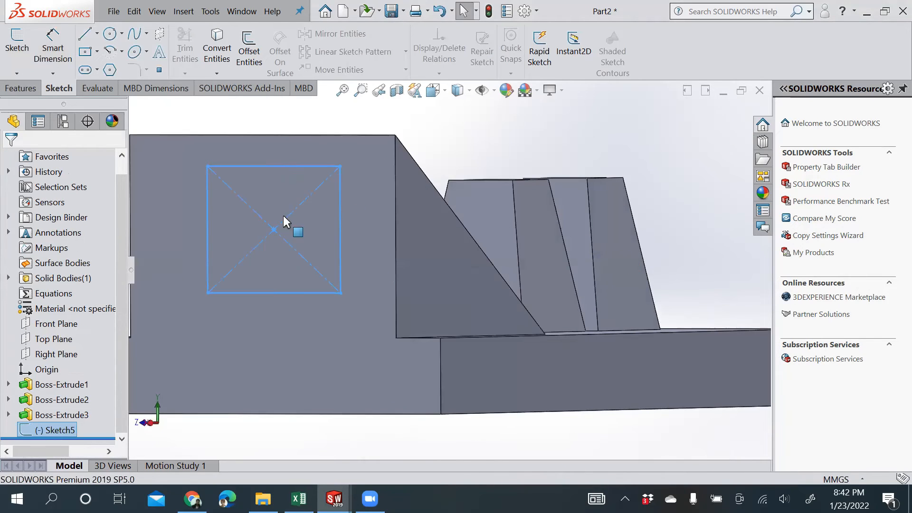
{"action": "left_click", "coordinate": [20, 92]}
{"action": "left_click", "coordinate": [20, 45]}
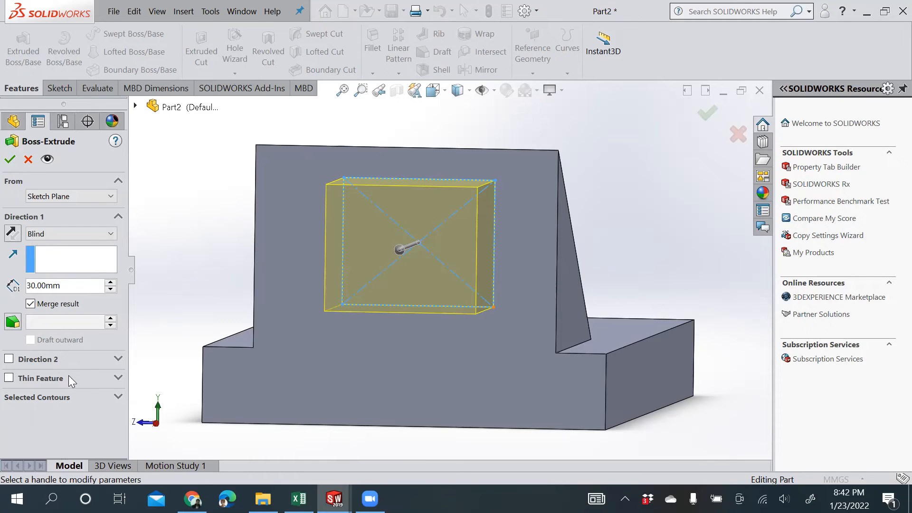
Step: Make the extrusion a one-direction thin feature with a 1 mm wall thickness and complete it
{"action": "left_click", "coordinate": [117, 378]}
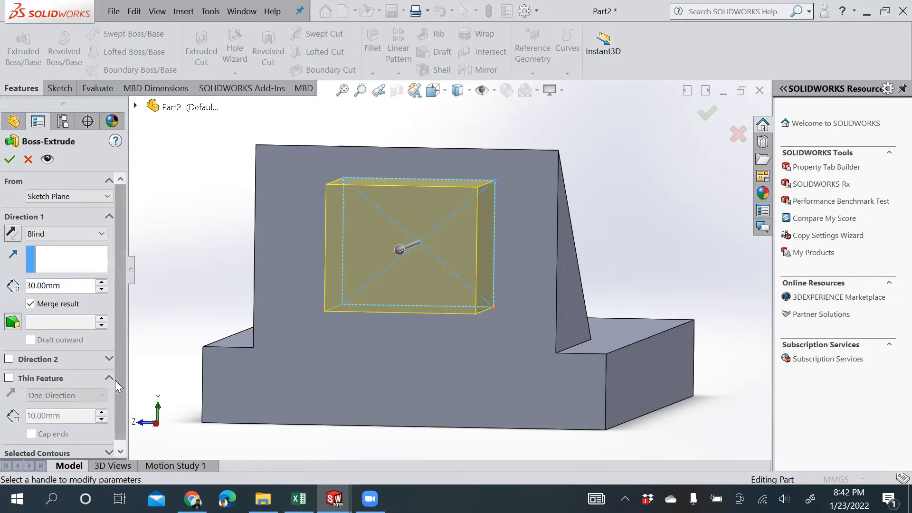
{"action": "left_click", "coordinate": [8, 378]}
{"action": "left_click", "coordinate": [8, 378]}
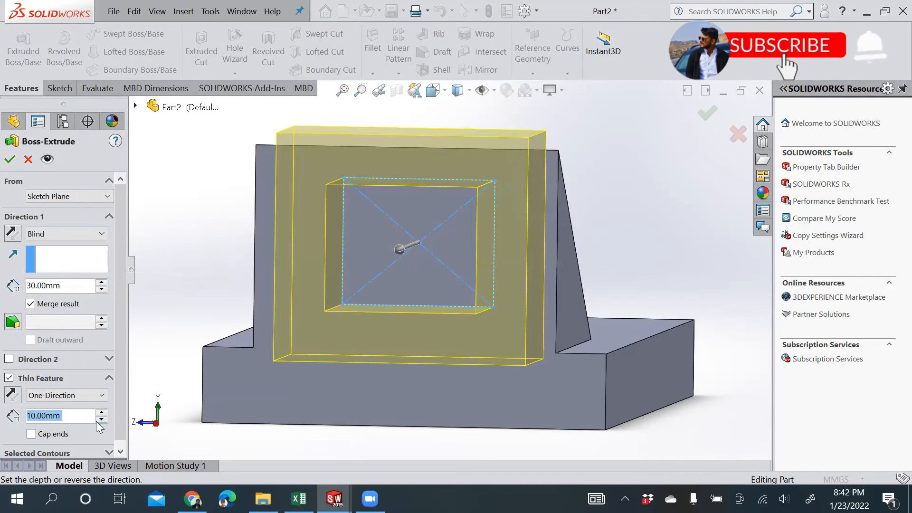
{"action": "type", "text": "1"}
{"action": "key", "text": "Return"}
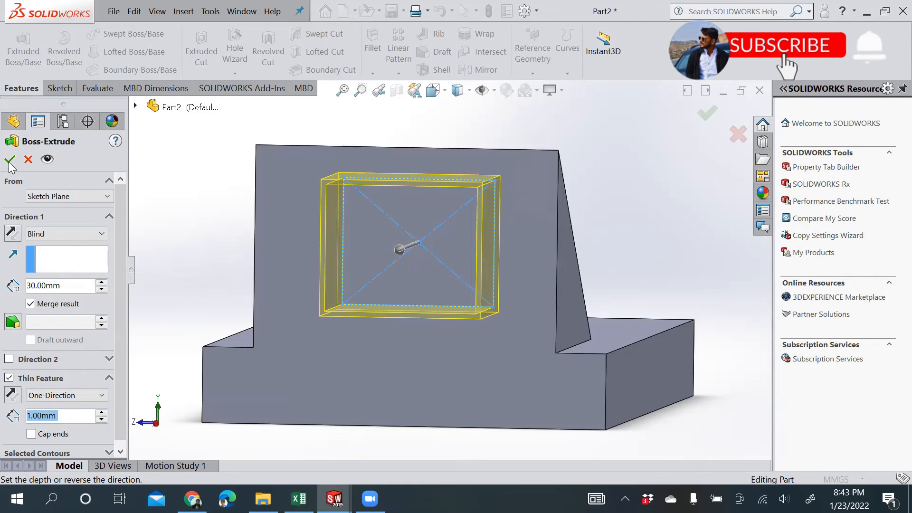
{"action": "middle_click_drag", "start_coordinate": [494, 326], "coordinate": [361, 270]}
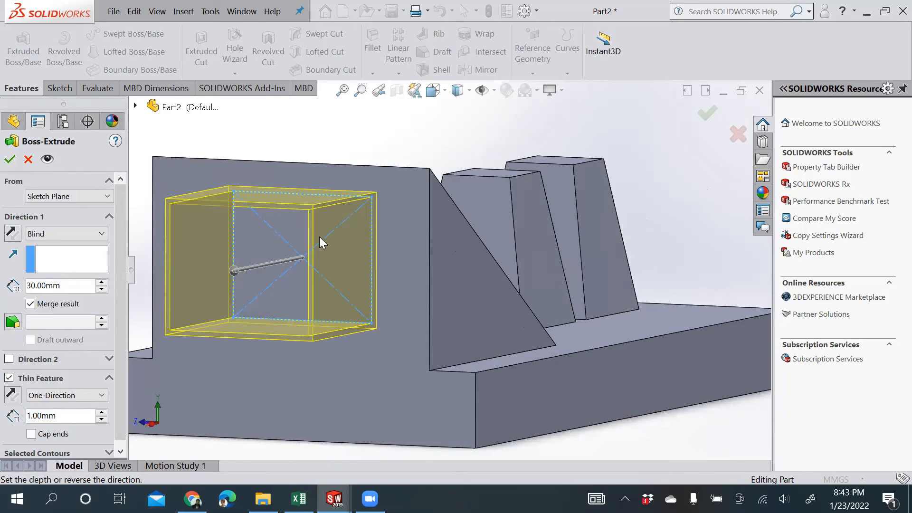
{"action": "left_click", "coordinate": [11, 159]}
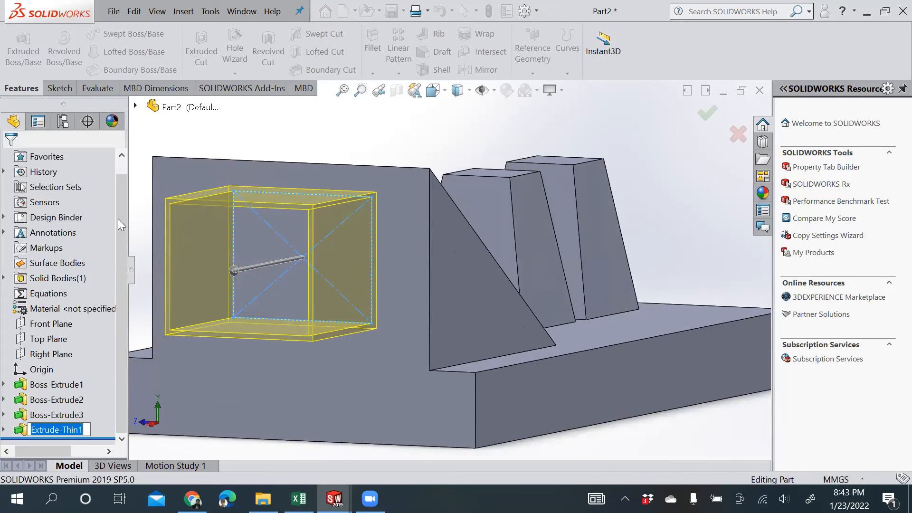
Step: Sketch a circle on the Front Plane near the wedge's upper corner, centered about 67 mm horizontally from the origin
{"action": "middle_click_drag", "start_coordinate": [237, 247], "coordinate": [301, 248]}
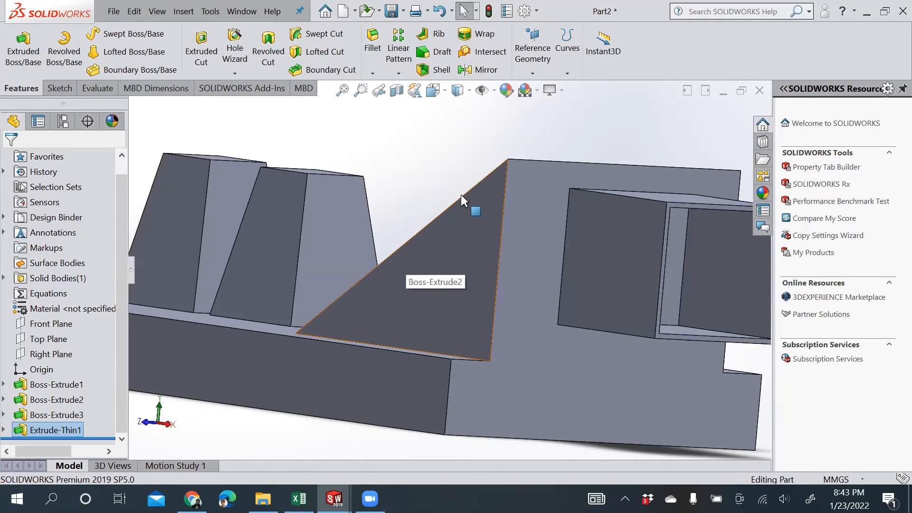
{"action": "middle_click_drag", "start_coordinate": [412, 175], "coordinate": [420, 184]}
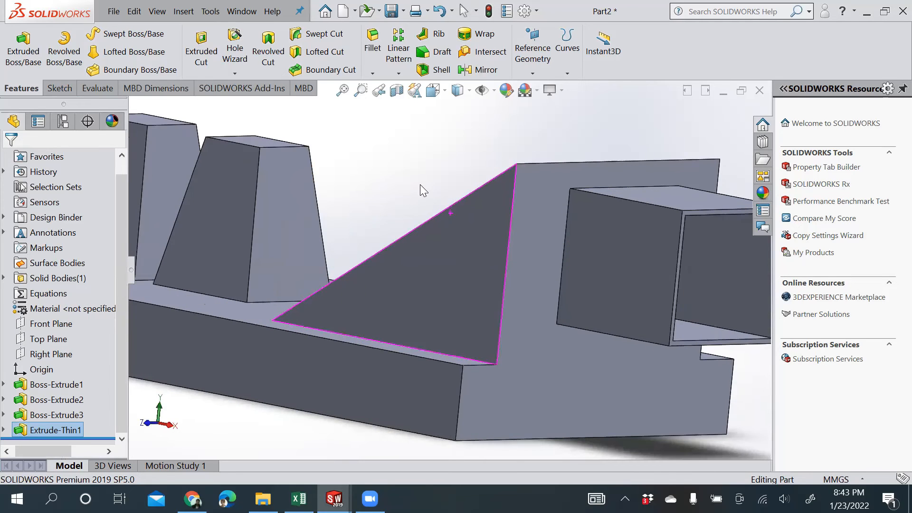
{"action": "left_click", "coordinate": [56, 324]}
{"action": "left_click", "coordinate": [126, 310]}
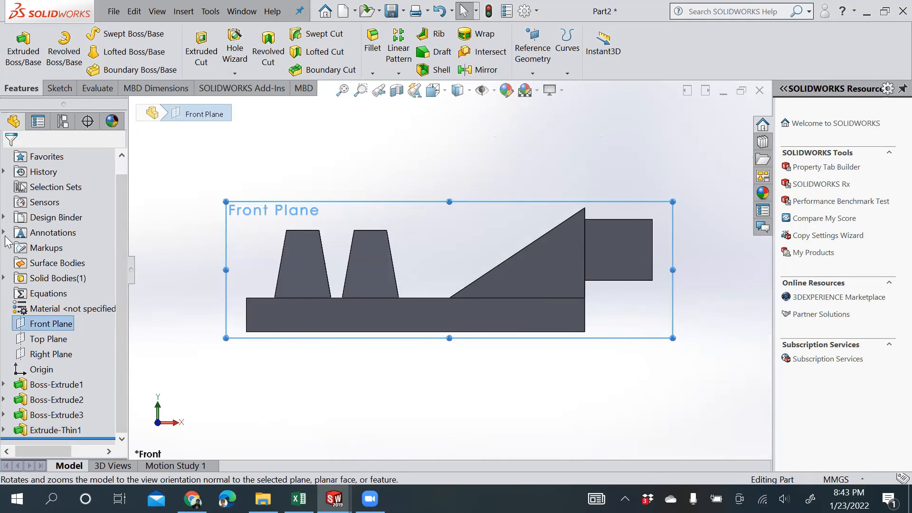
{"action": "left_click", "coordinate": [57, 90]}
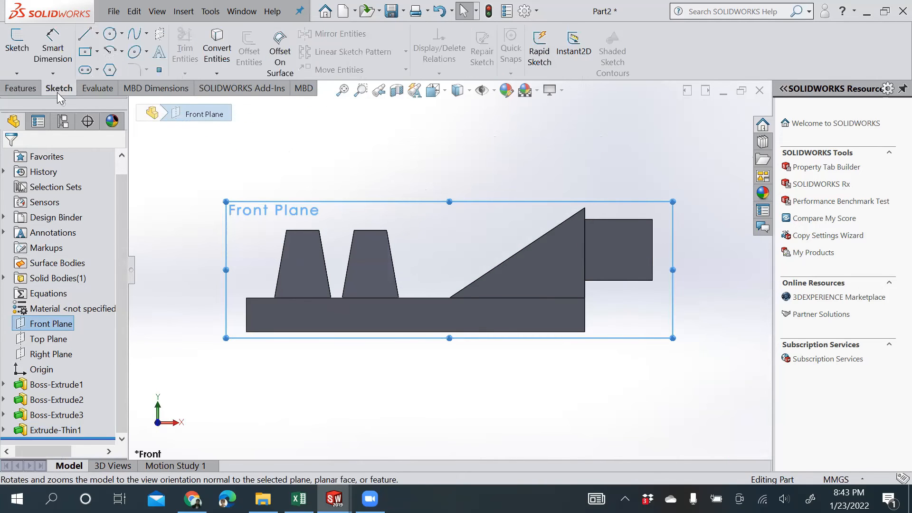
{"action": "left_click", "coordinate": [109, 35]}
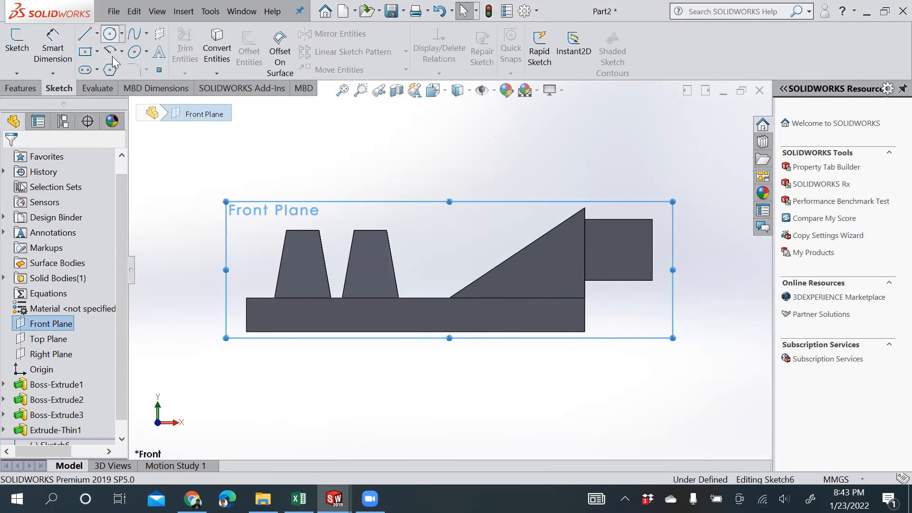
{"action": "left_click", "coordinate": [567, 246]}
{"action": "left_click", "coordinate": [577, 236]}
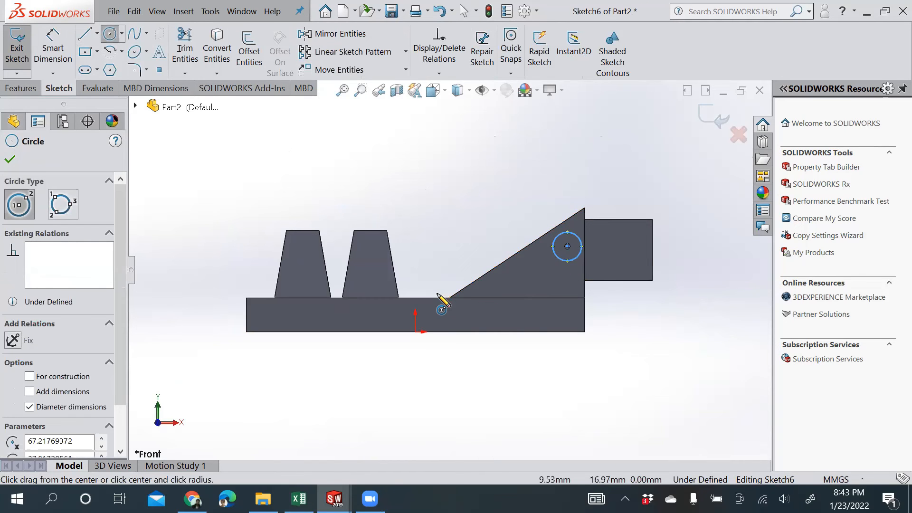
Step: Set the diameter of the circle on the wedge to 10 mm and close the sketch
{"action": "left_click", "coordinate": [56, 62]}
{"action": "left_click", "coordinate": [578, 241]}
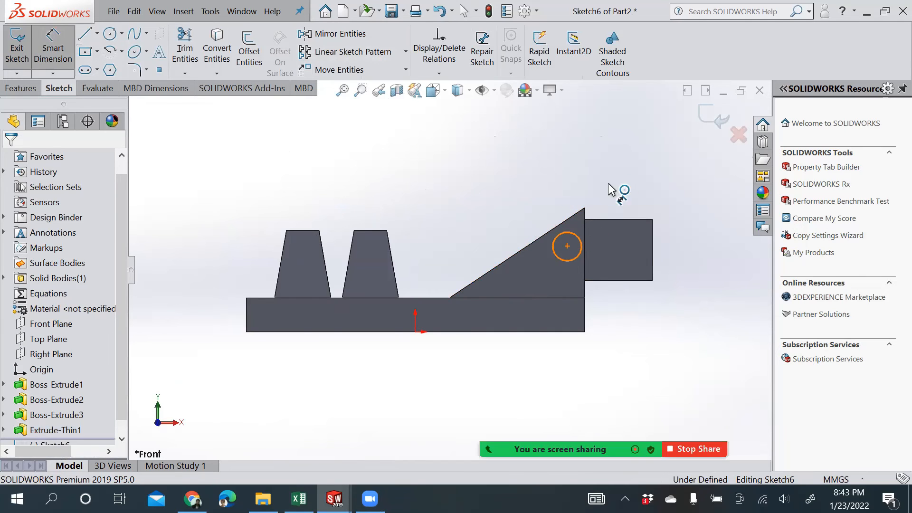
{"action": "left_click", "coordinate": [628, 169]}
{"action": "type", "text": "10"}
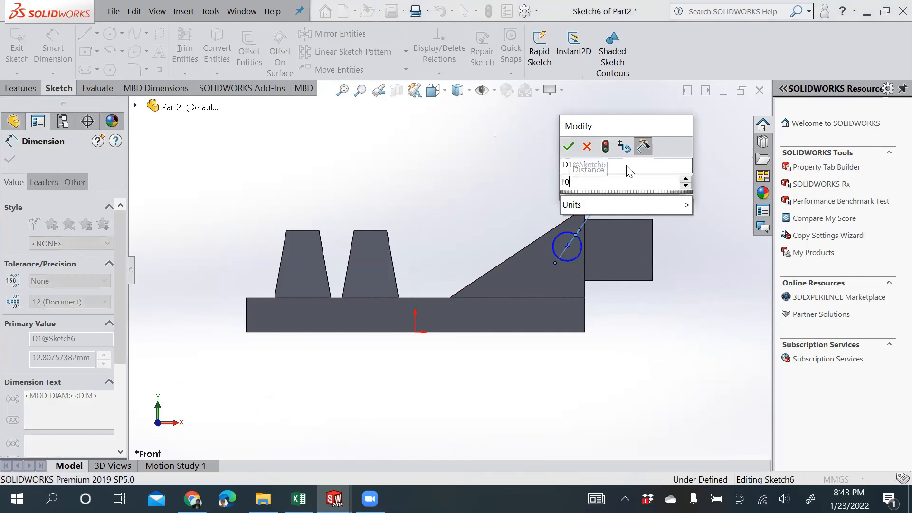
{"action": "key", "text": "Return"}
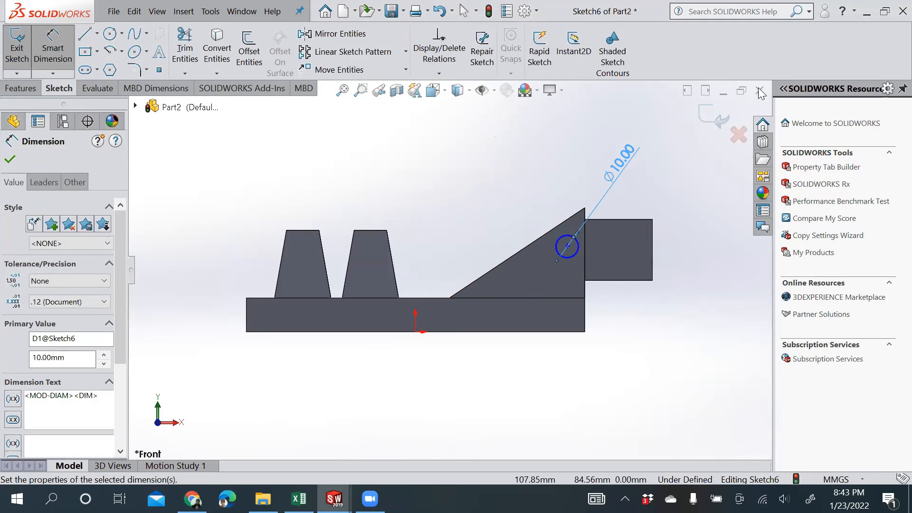
{"action": "left_click", "coordinate": [722, 109]}
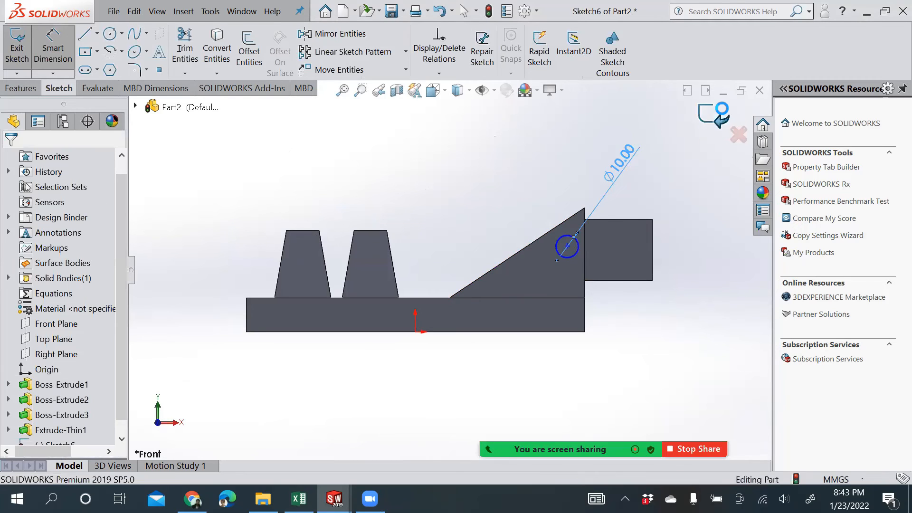
Step: Set up a boss extrusion of the 10 mm circle that starts from the wedge's front triangular face instead of the sketch plane
{"action": "left_click", "coordinate": [18, 91]}
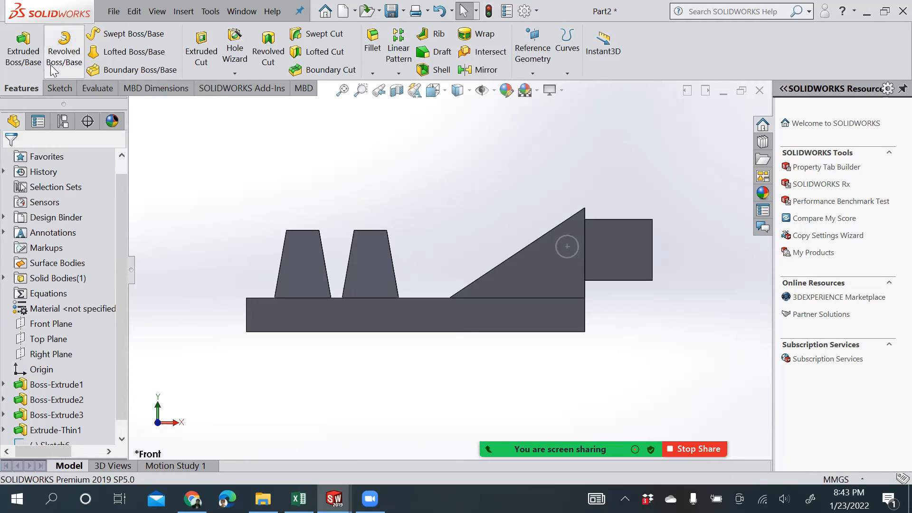
{"action": "left_click", "coordinate": [22, 50]}
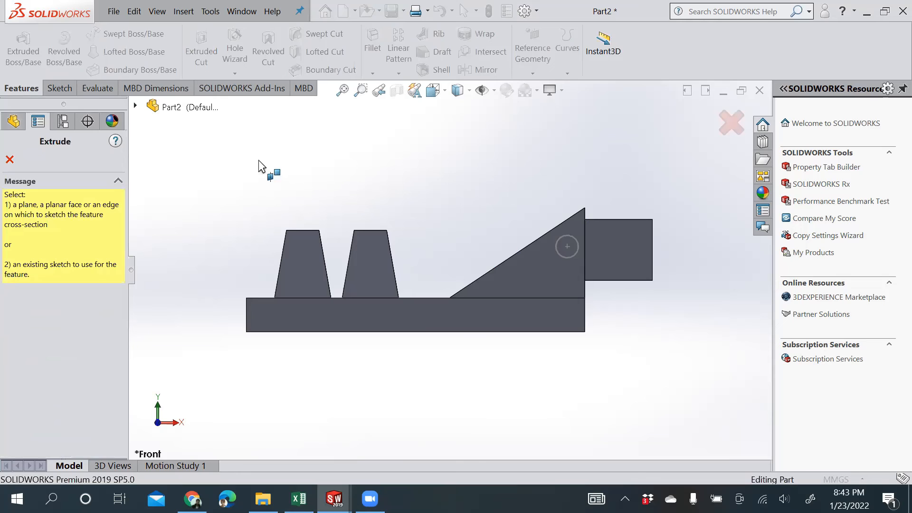
{"action": "left_click", "coordinate": [565, 245]}
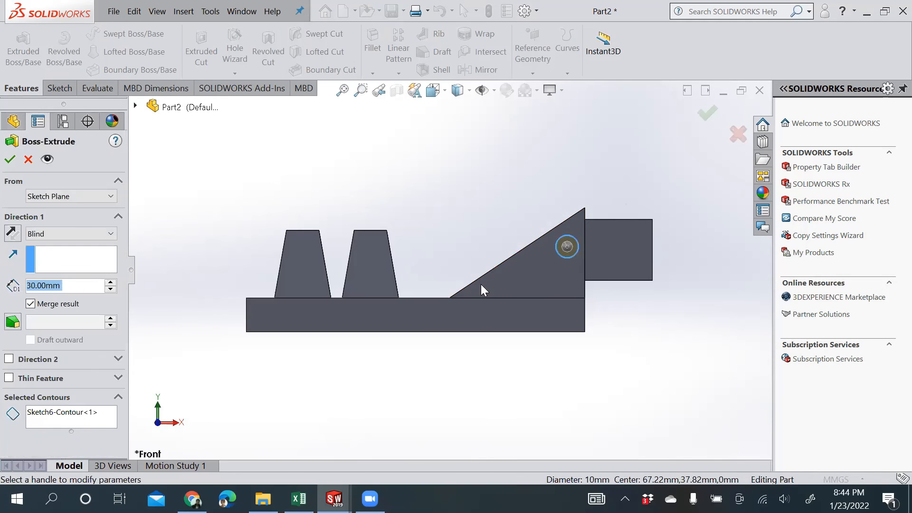
{"action": "left_click", "coordinate": [40, 198]}
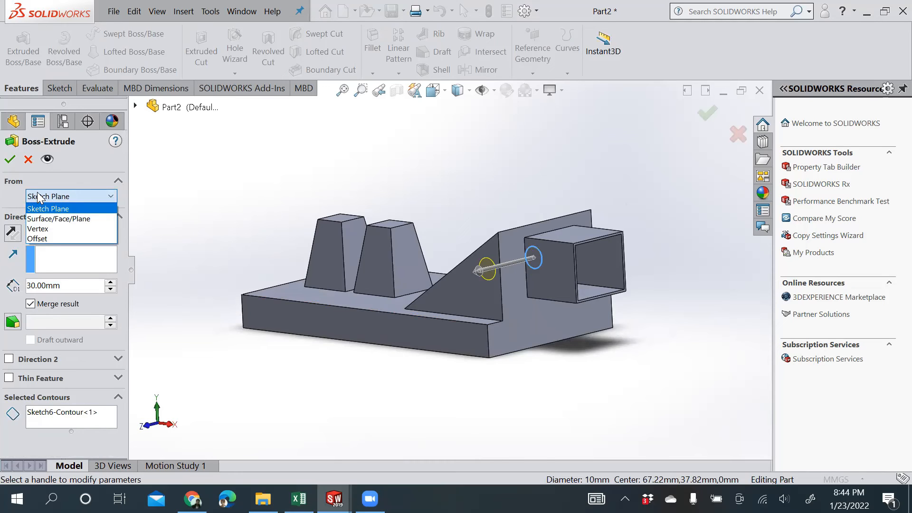
{"action": "left_click", "coordinate": [44, 218]}
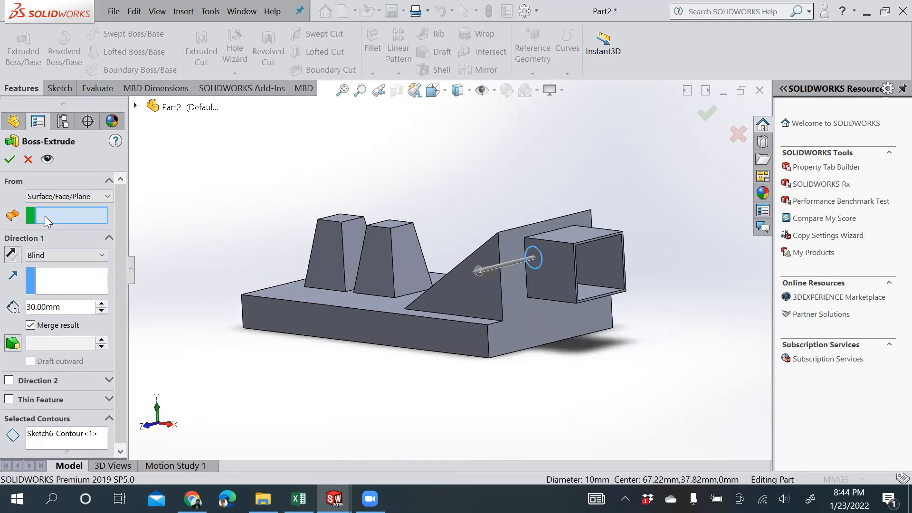
{"action": "left_click", "coordinate": [485, 281]}
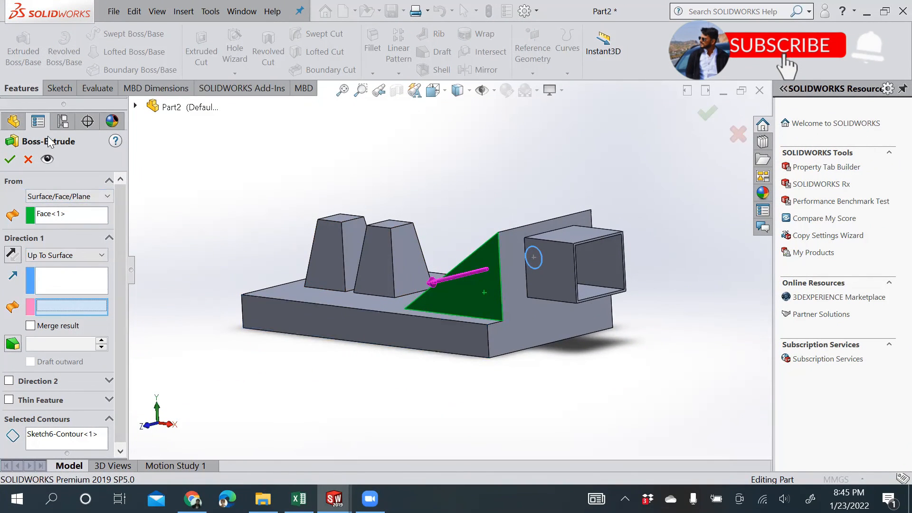
Step: End the circle's extrusion up to the base plate's front side face, with merge result off, and complete the feature
{"action": "left_click", "coordinate": [421, 329]}
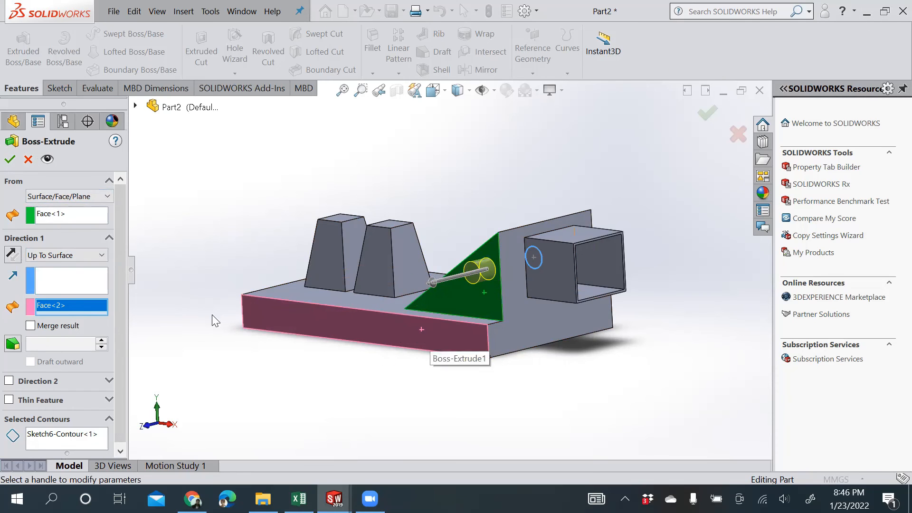
{"action": "left_click", "coordinate": [10, 160]}
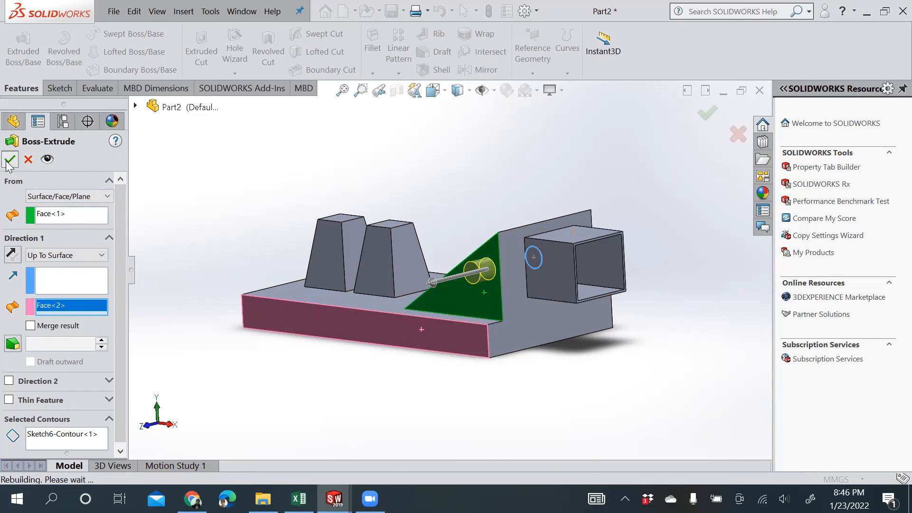
{"action": "middle_click_drag", "start_coordinate": [612, 223], "coordinate": [631, 250]}
{"action": "middle_click_drag", "start_coordinate": [573, 355], "coordinate": [574, 323]}
{"action": "scroll", "coordinate": [574, 324], "scroll_direction": "down", "scroll_amount": 2}
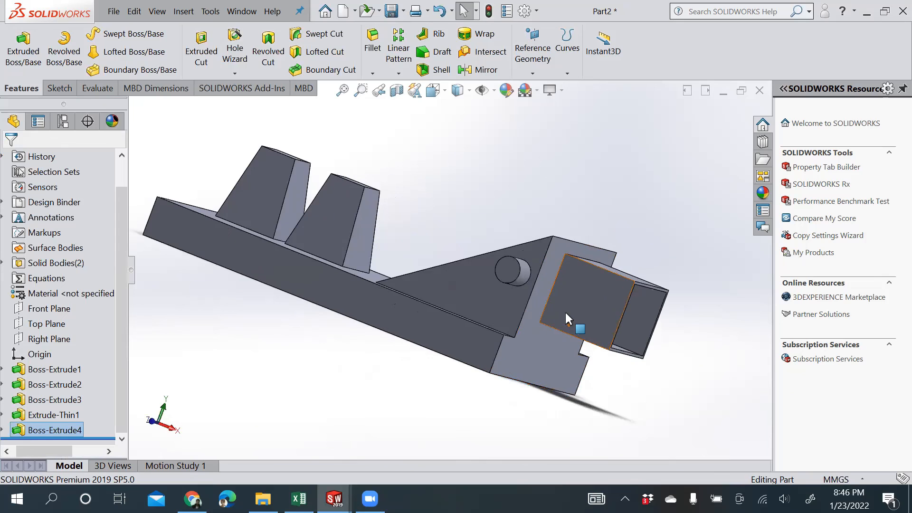